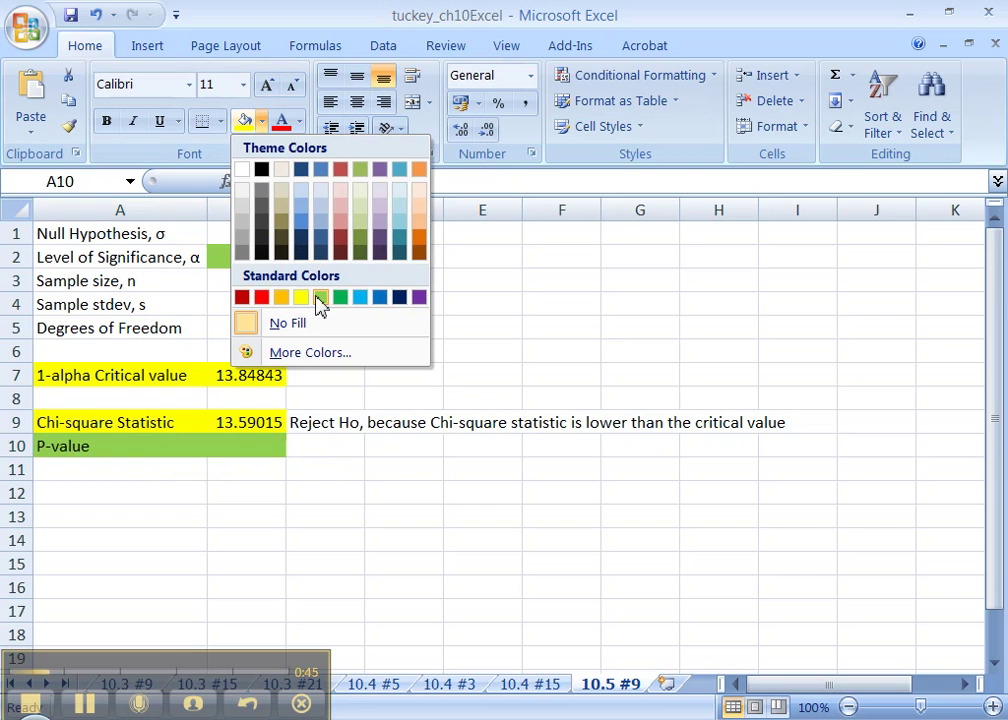
# - Fill the P-value label and result cells with the light green standard color and make cells A9:B10 bold
pyautogui.click(321, 297)
pyautogui.click(230, 430)
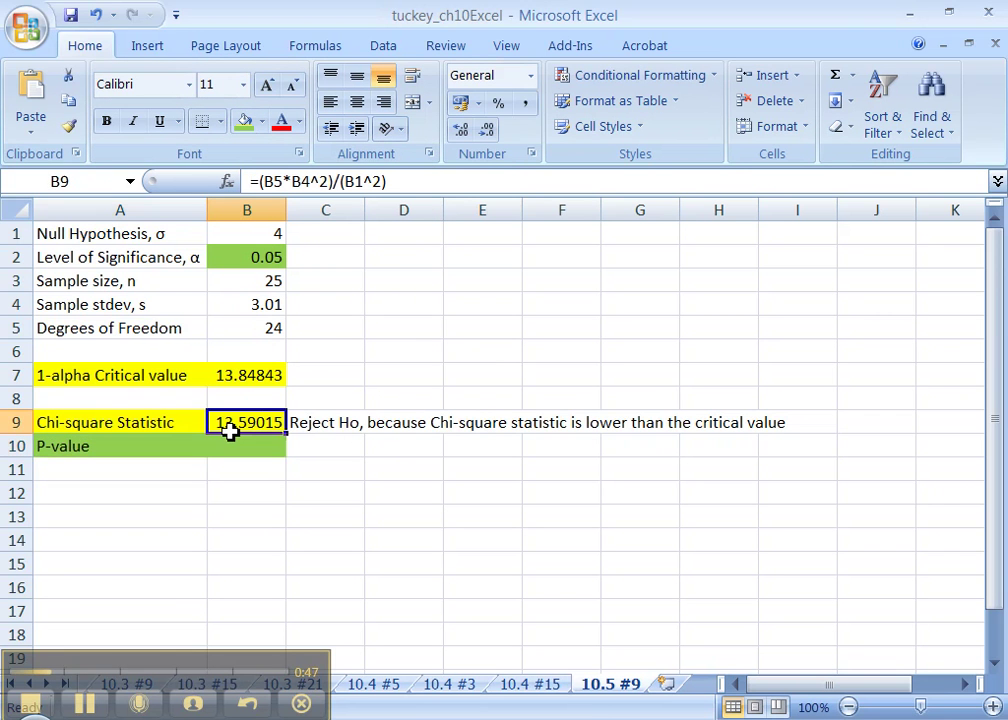
pyautogui.moveTo(238, 420); pyautogui.dragTo(166, 446)
pyautogui.hotkey('ctrl', 'b')
# - Compute the p-value in B10 with =1-CHIDIST(B9,B5) and fit column B's width to its contents
pyautogui.click(232, 451)
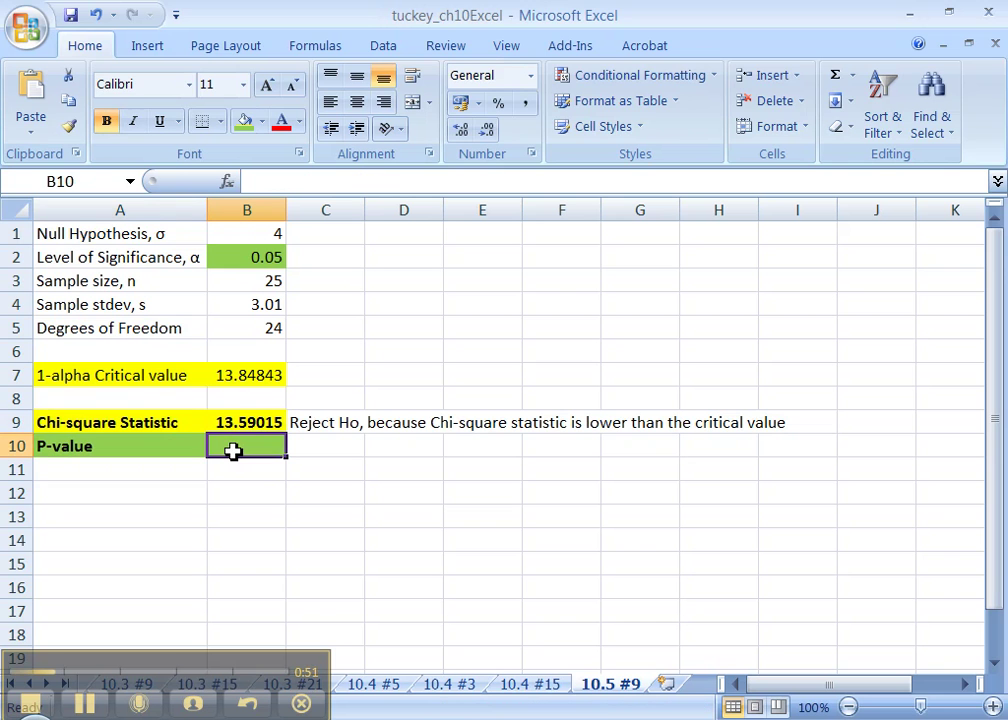
pyautogui.write('=')
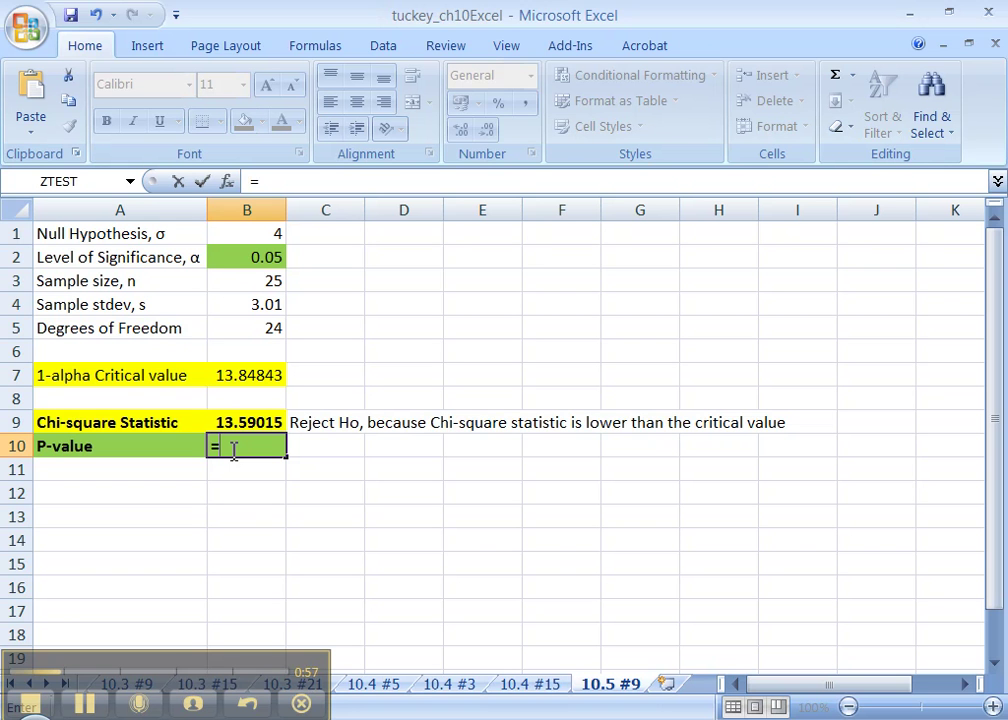
pyautogui.write('1-CHIDI')
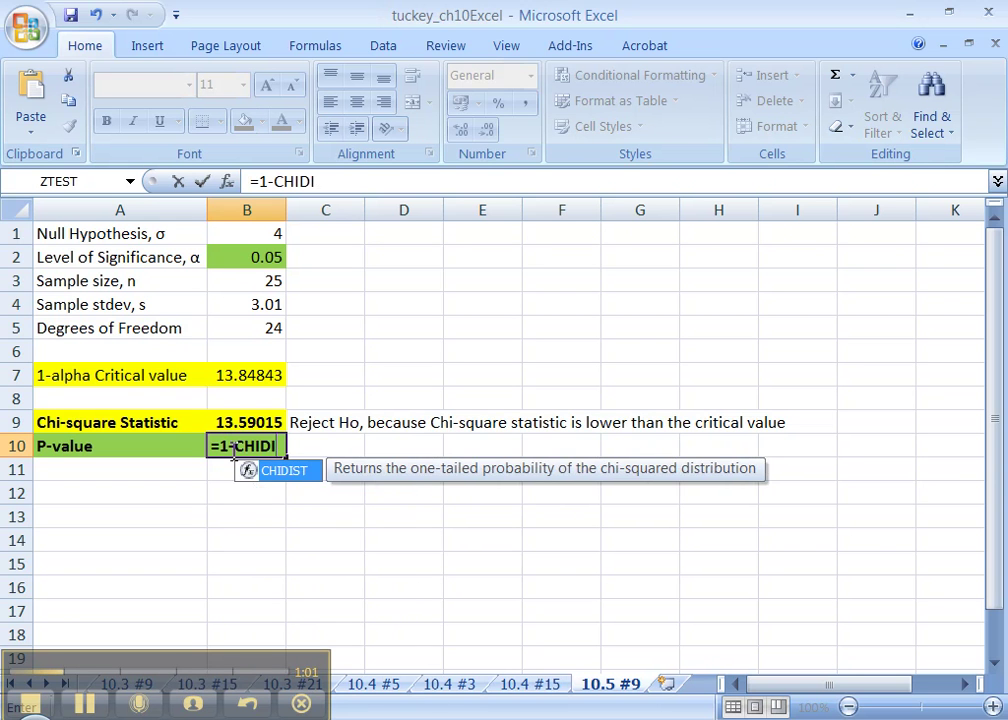
pyautogui.write('ST(')
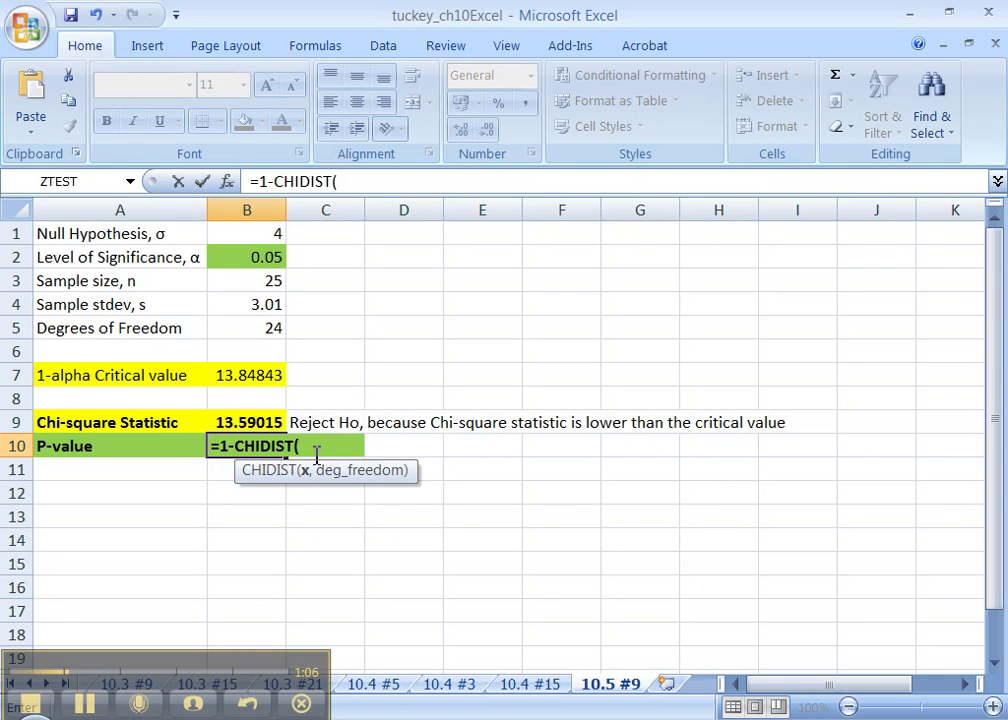
pyautogui.click(248, 424)
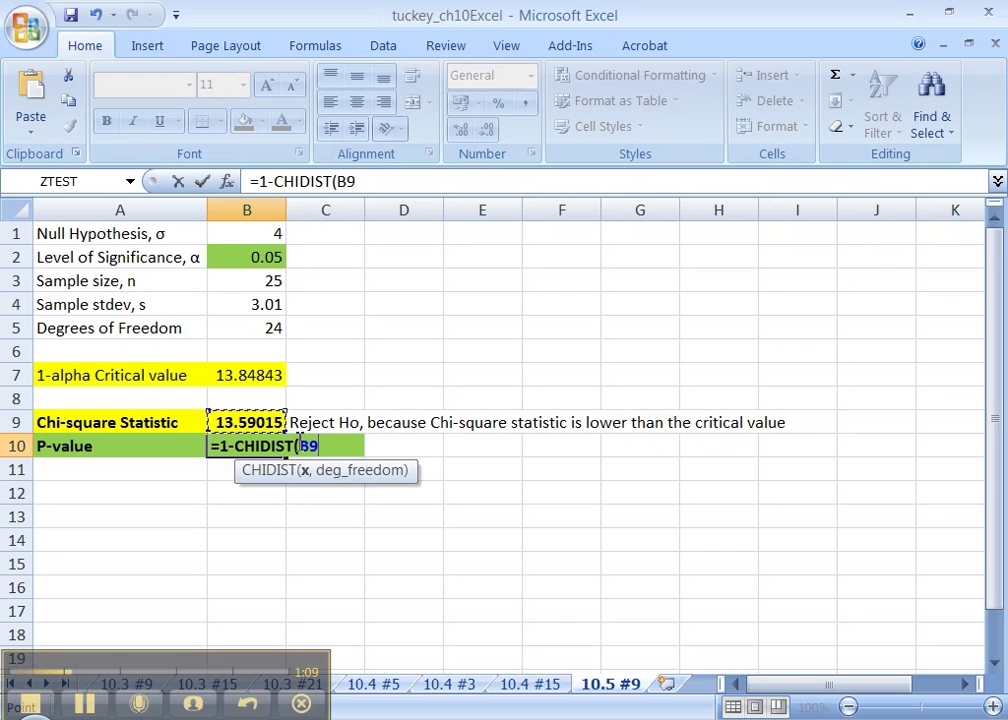
pyautogui.write(',')
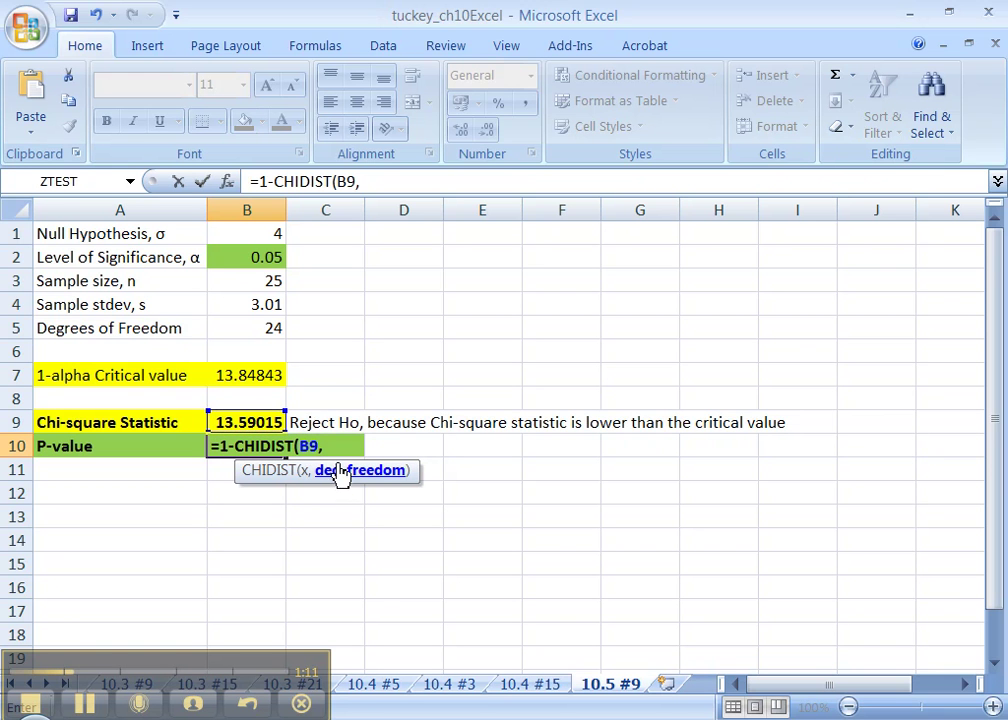
pyautogui.click(267, 326)
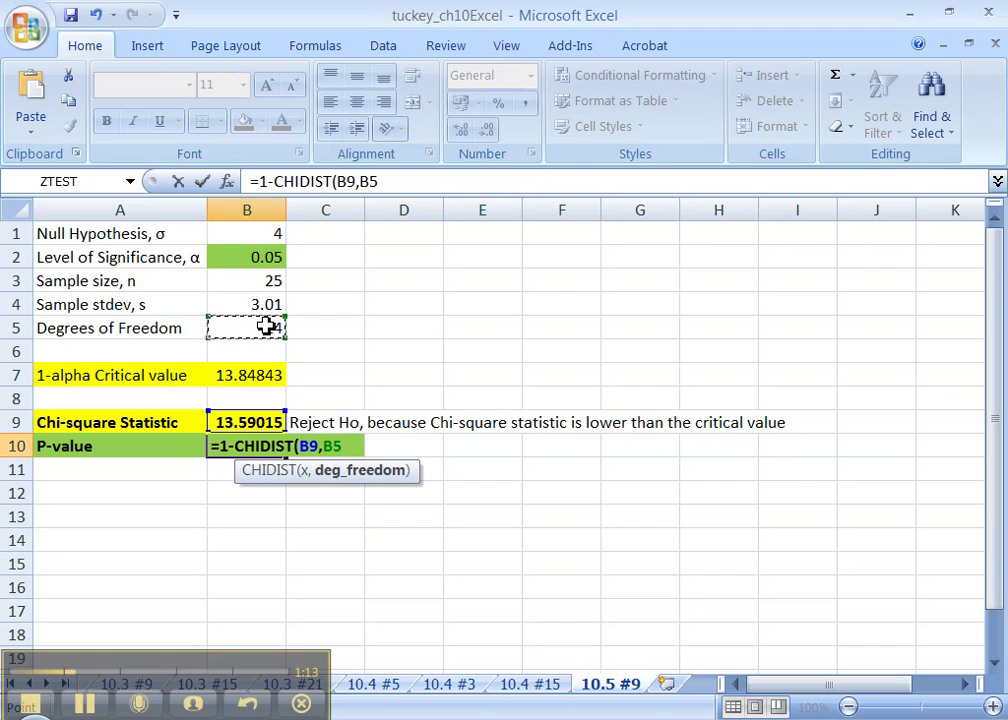
pyautogui.write(')')
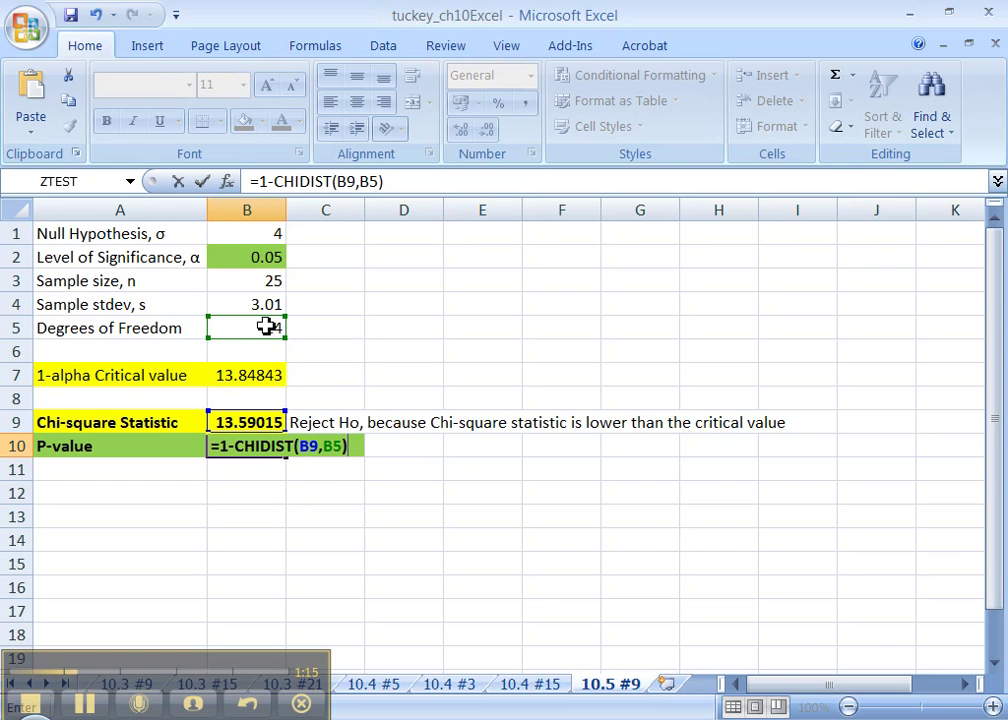
pyautogui.press('Return')
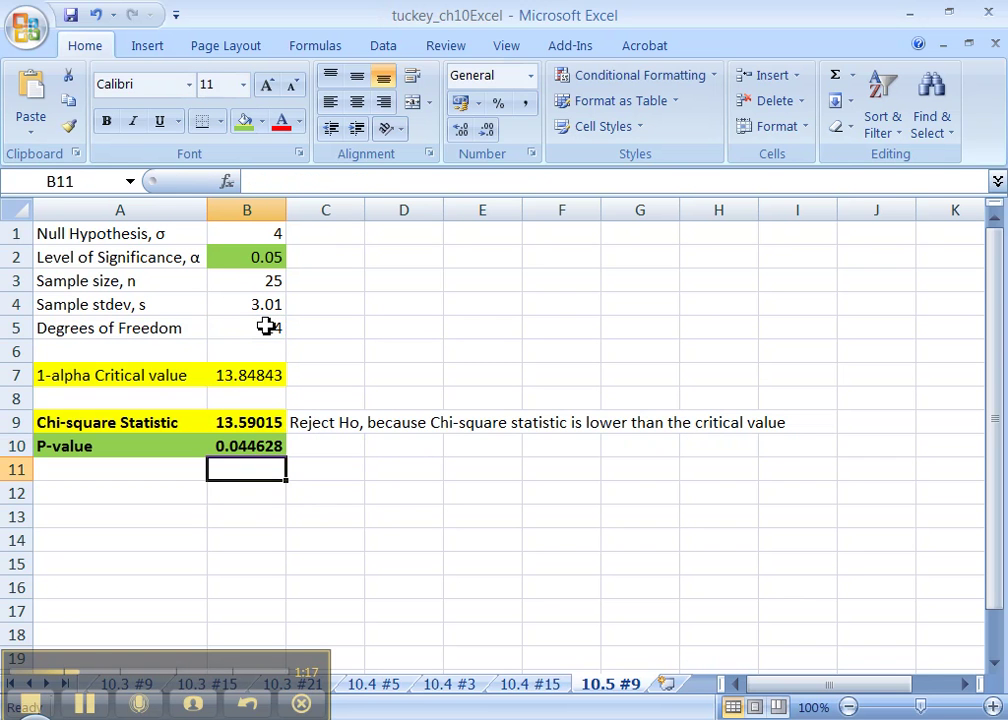
pyautogui.doubleClick(285, 210)
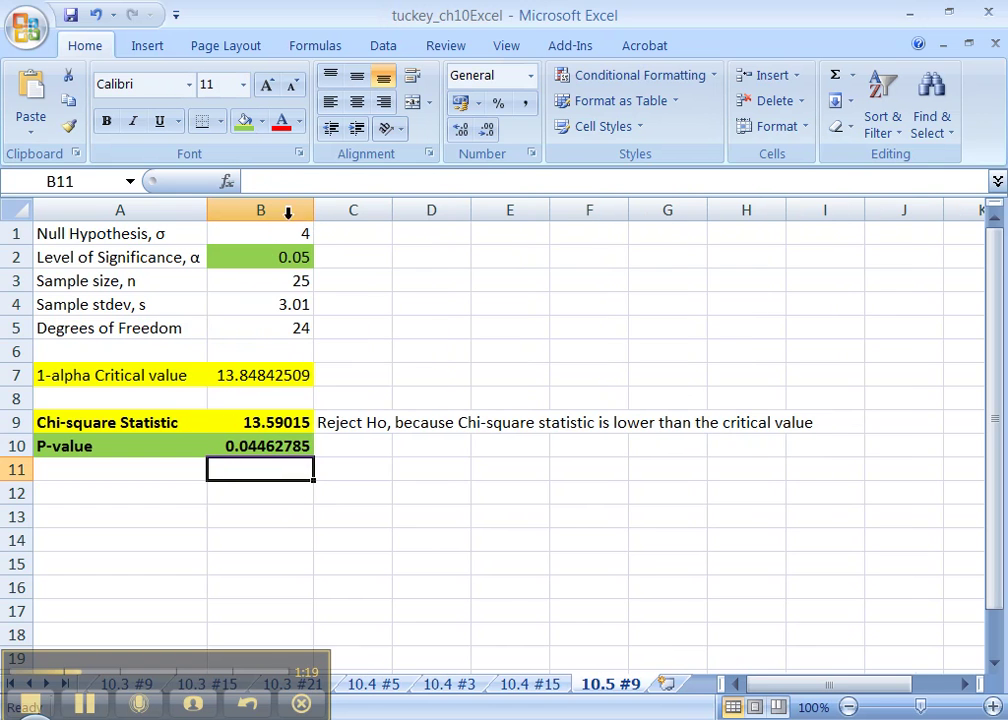
# - Enter the conclusion "Reject Ho because p = 0.045<alpha = 0.05" in C10, beside the p-value
pyautogui.click(252, 441)
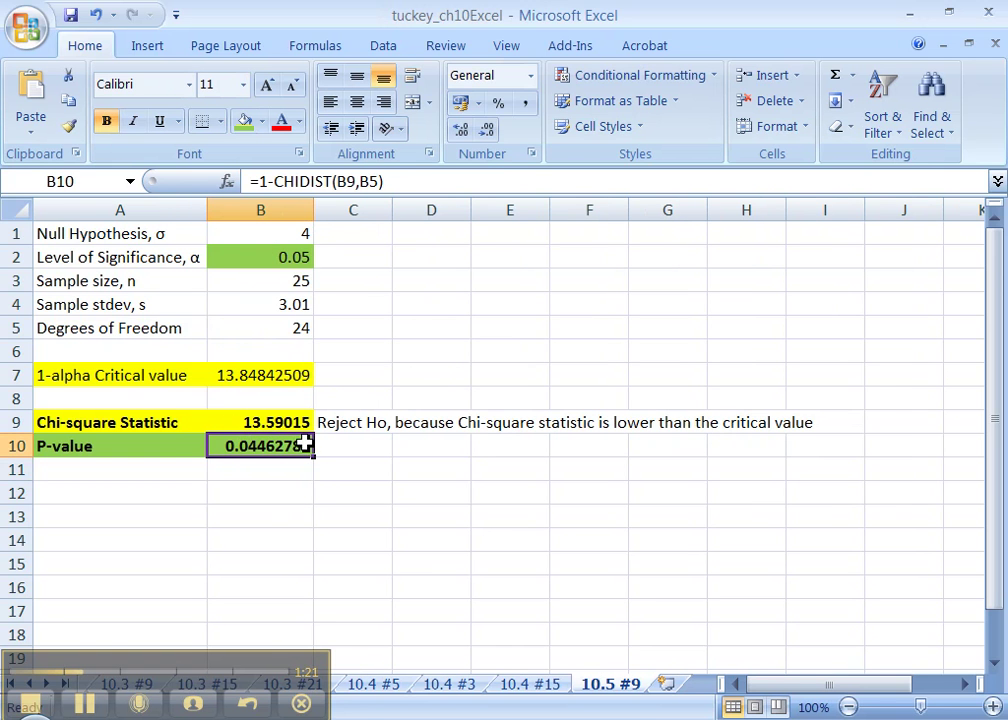
pyautogui.click(298, 256)
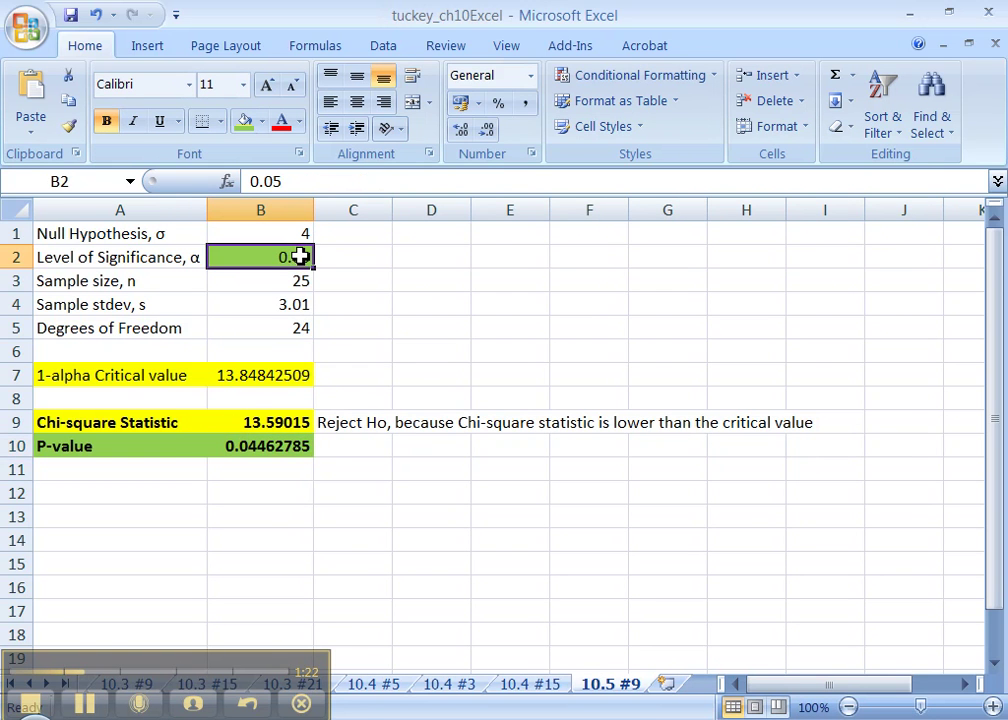
pyautogui.click(346, 455)
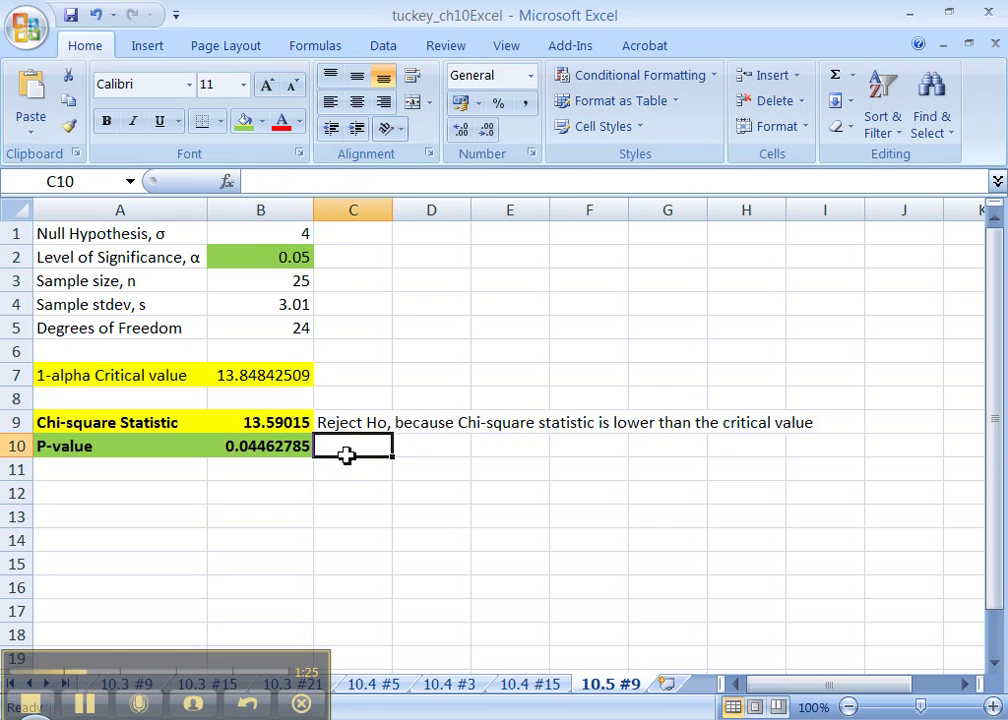
pyautogui.write('Reject Ho becaus')
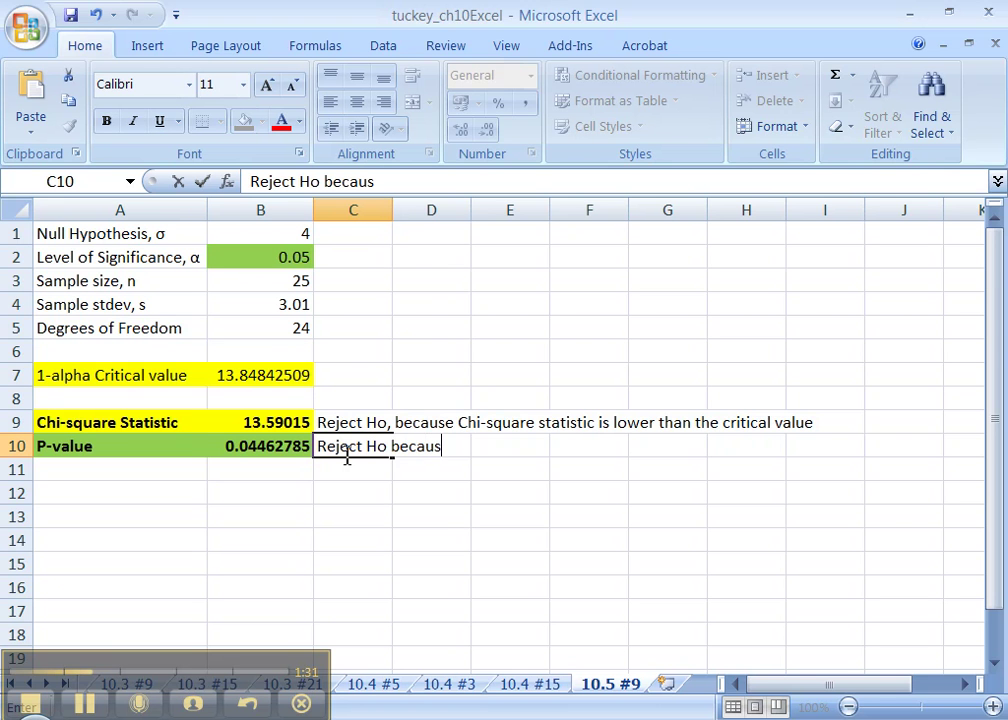
pyautogui.write('e p = 0.045')
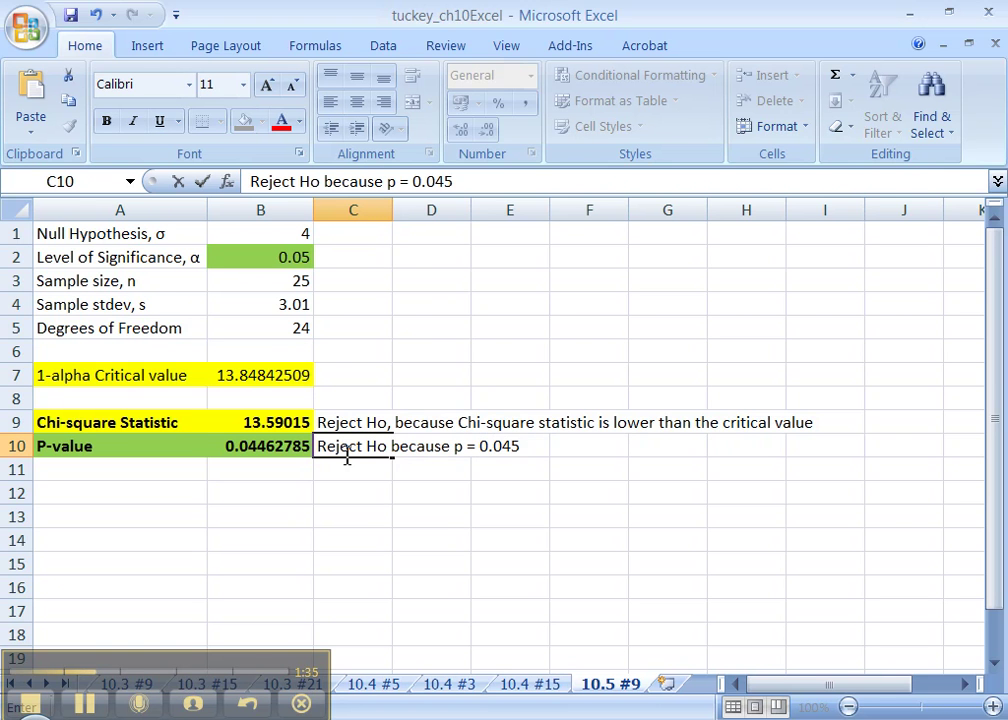
pyautogui.write('<alpha')
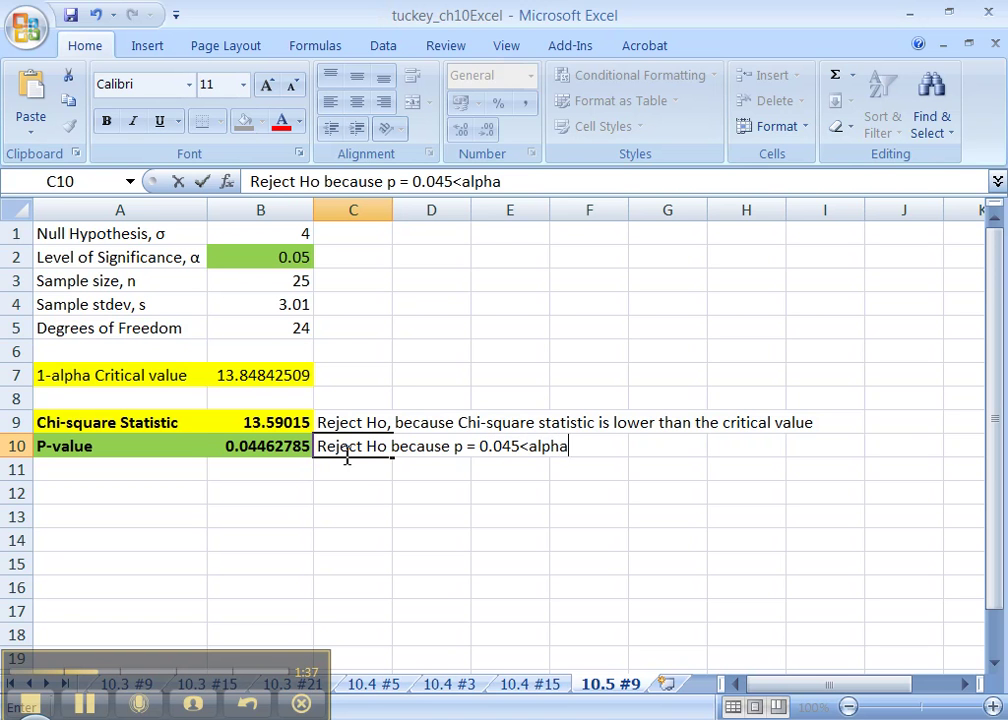
pyautogui.write(' = 0.05')
pyautogui.press('Return')
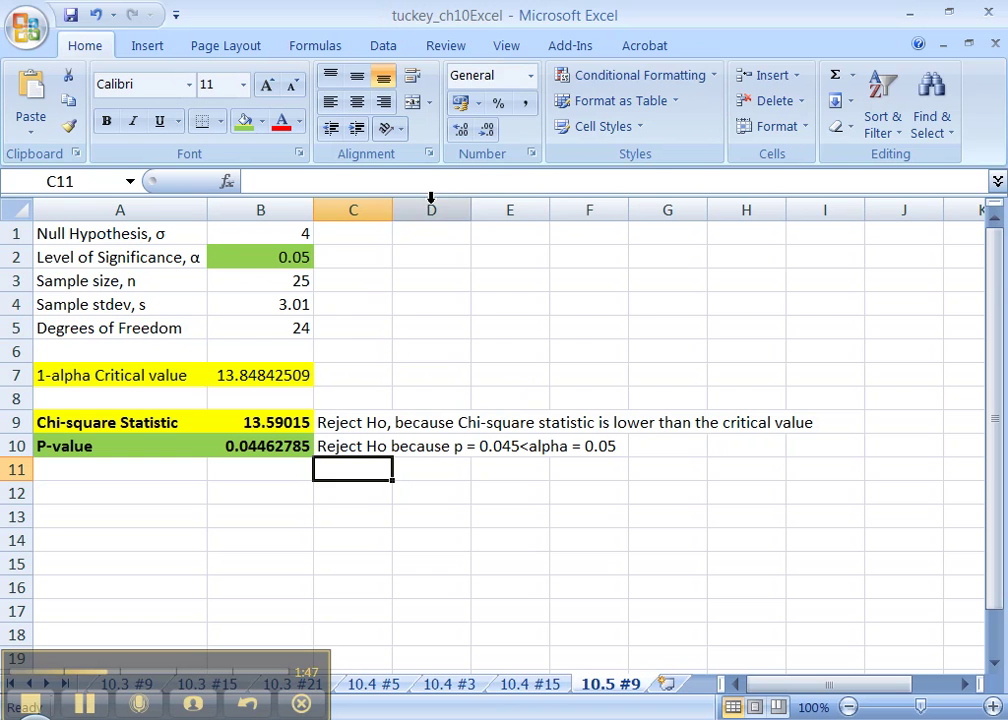
pyautogui.click(569, 47)
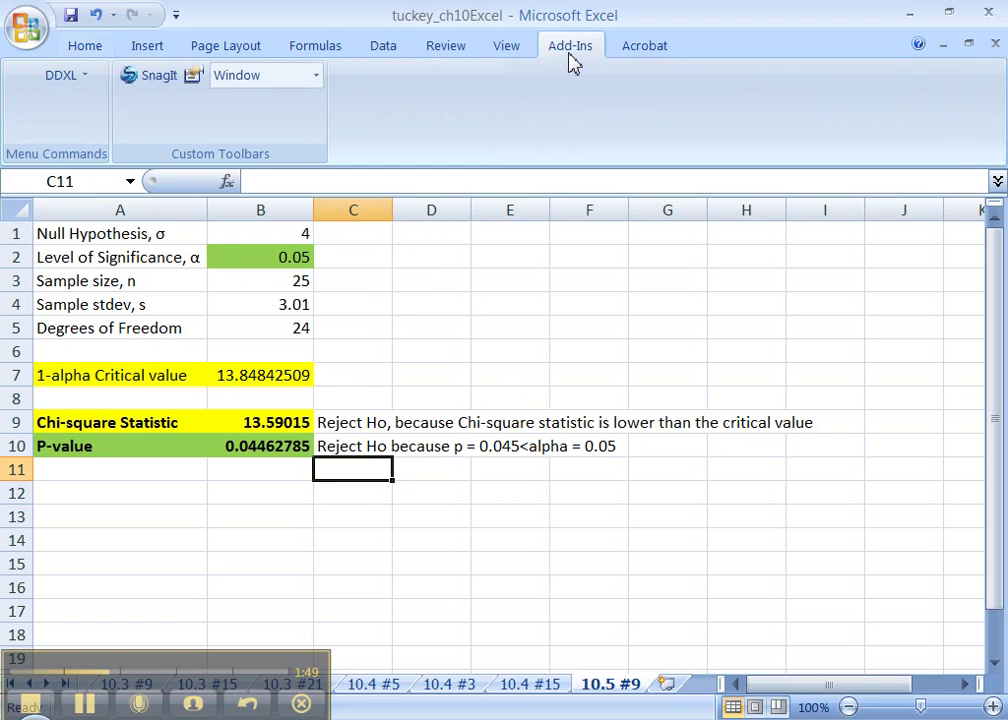
pyautogui.click(73, 79)
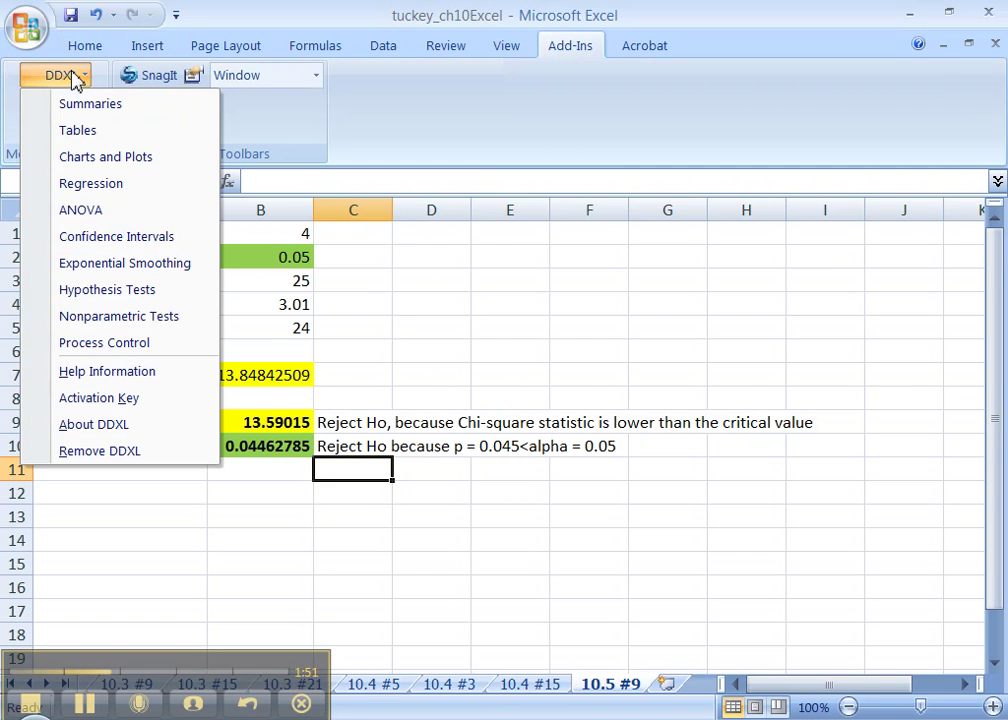
pyautogui.click(116, 292)
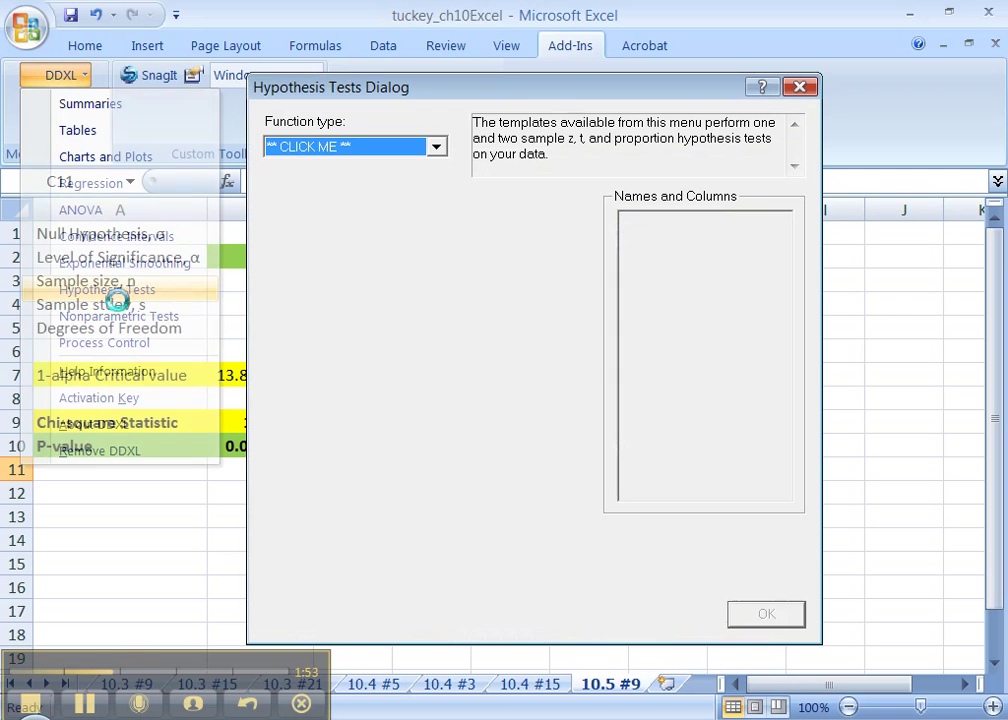
pyautogui.click(423, 153)
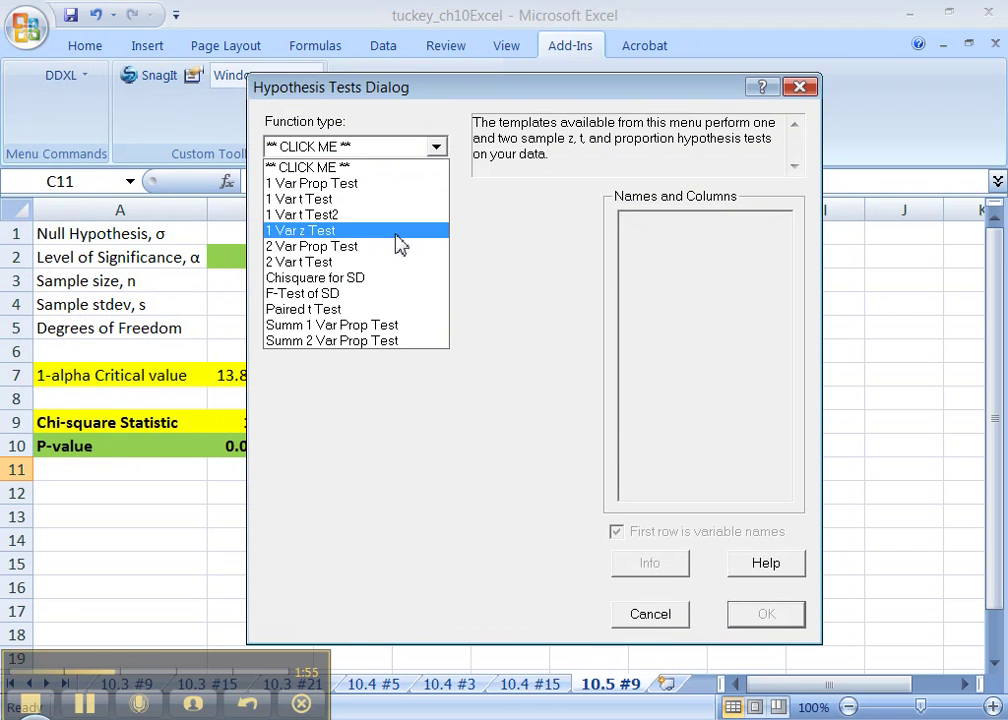
pyautogui.click(343, 287)
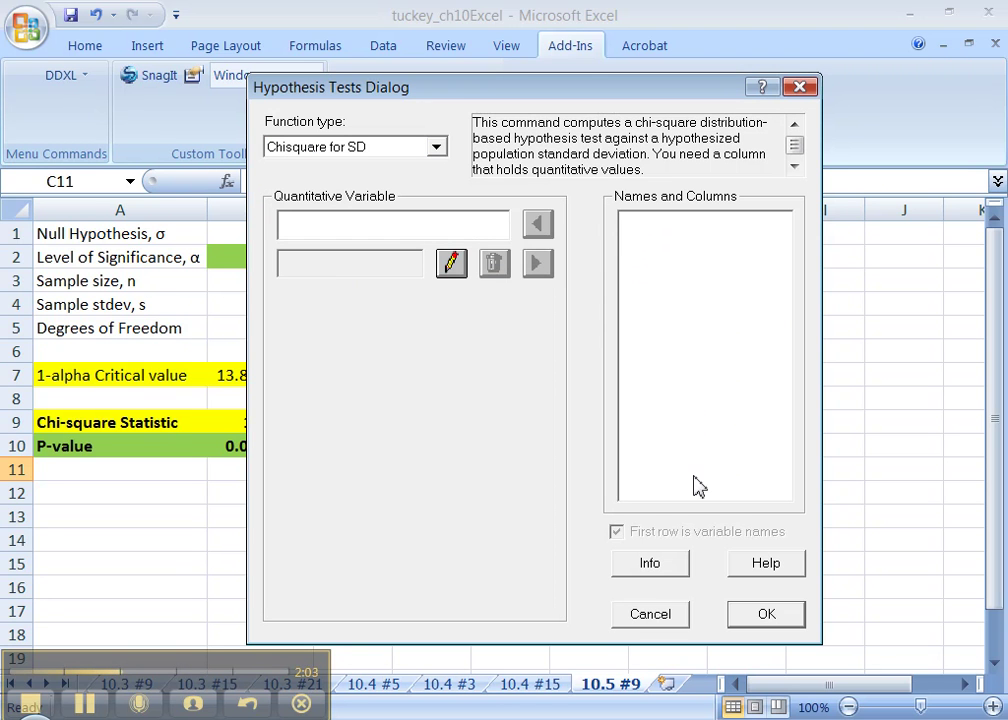
pyautogui.click(650, 613)
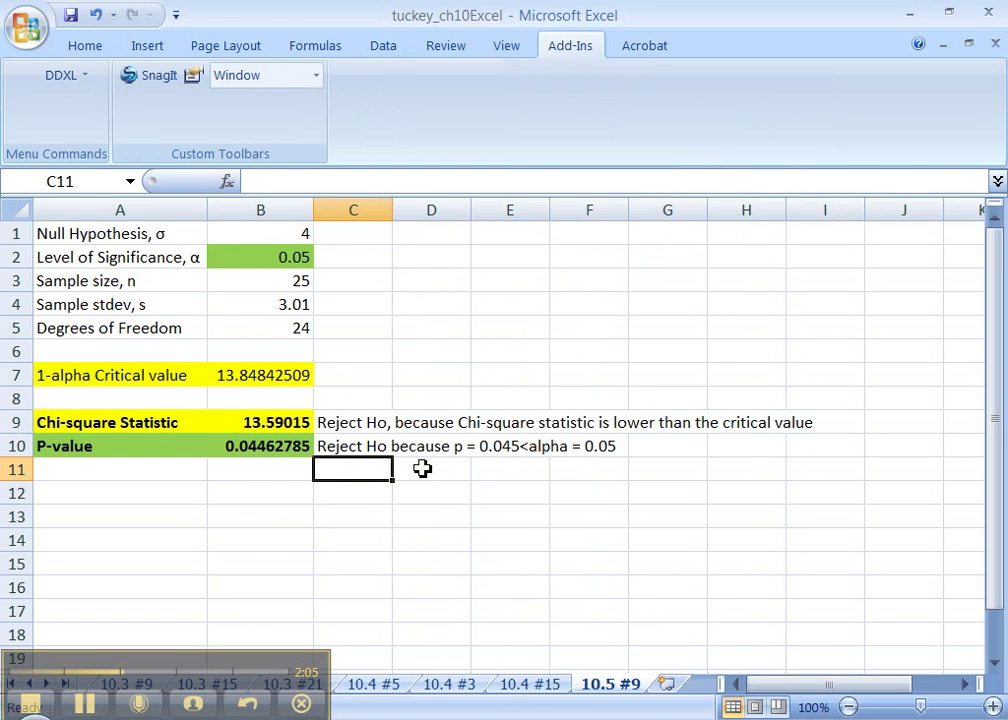
# - Switch to StatCrunch in Firefox and open the one-sample variance test with summary data
pyautogui.hotkey('alt', 'Tab')
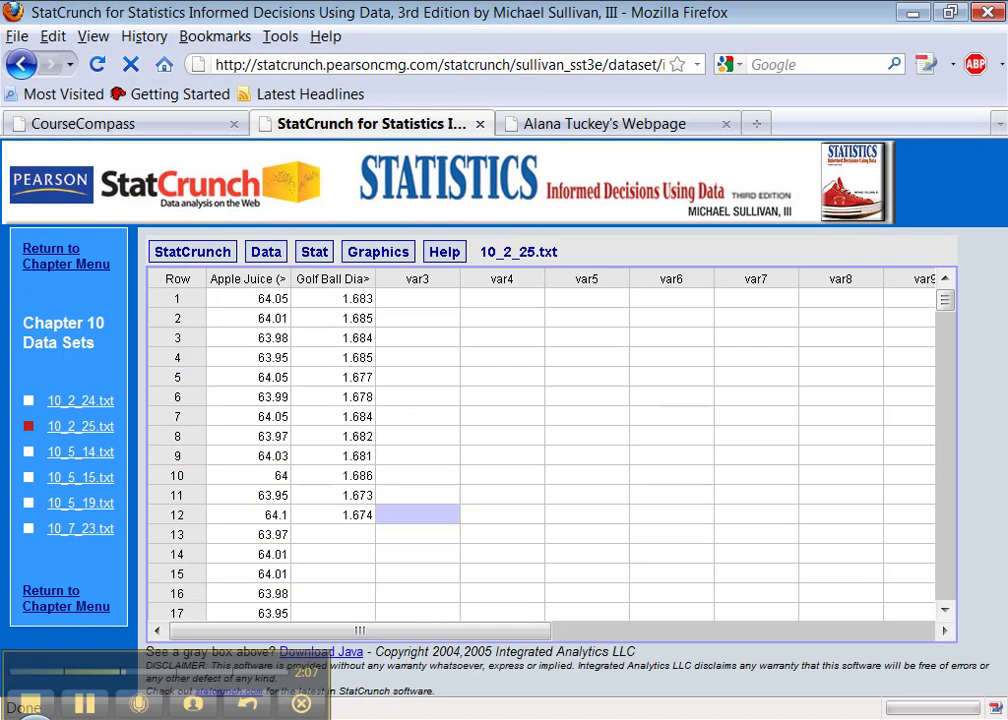
pyautogui.click(315, 253)
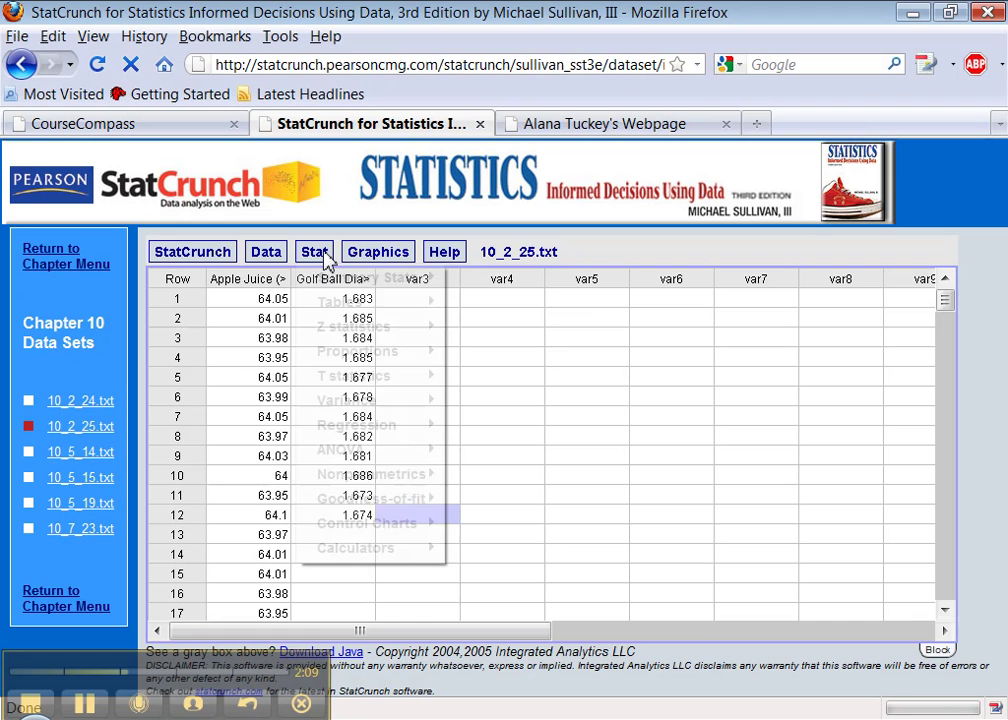
pyautogui.moveTo(330, 313)
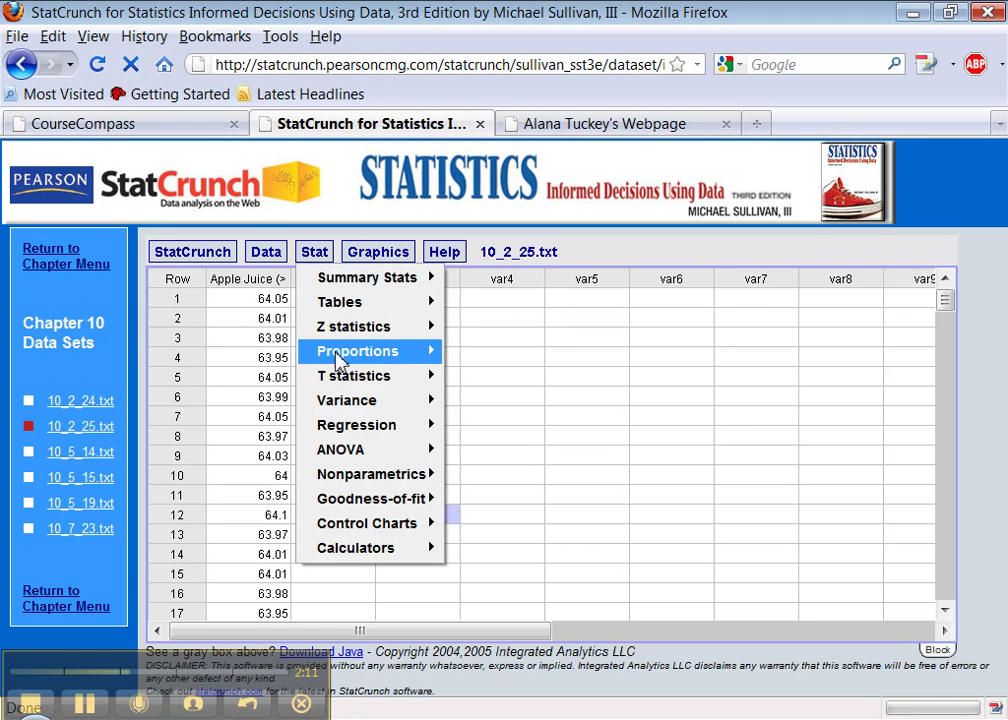
pyautogui.moveTo(352, 405)
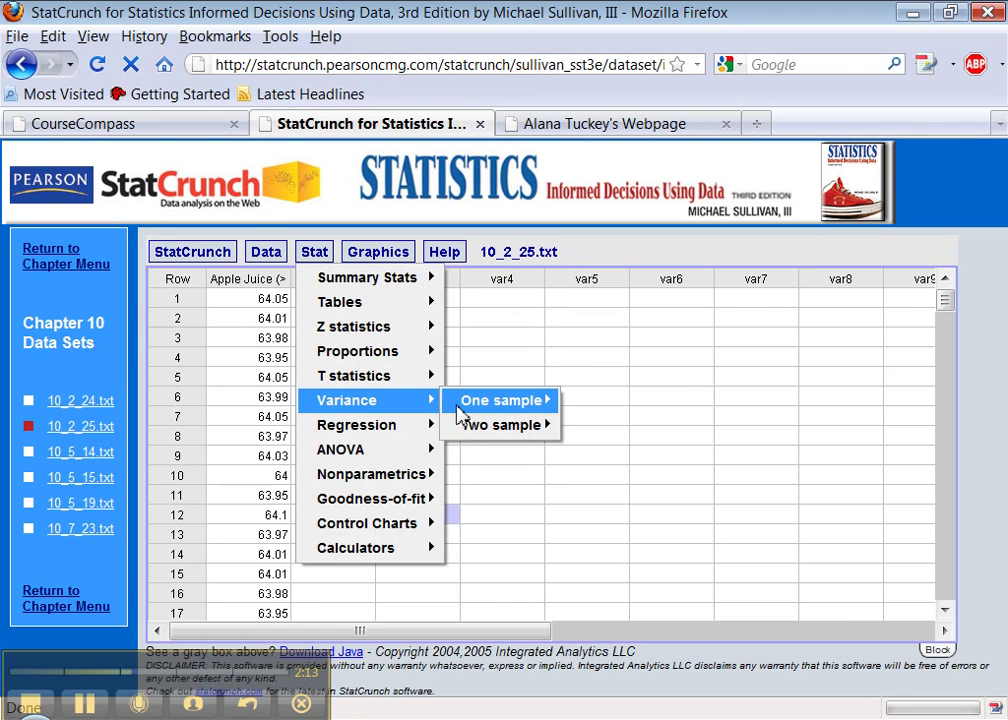
pyautogui.moveTo(461, 407)
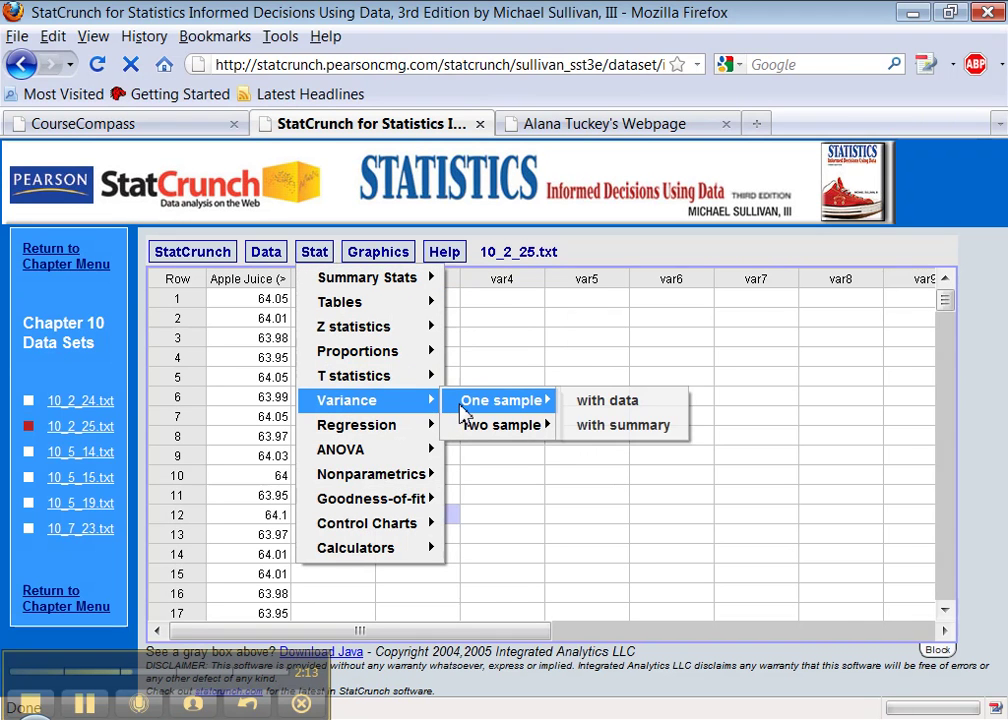
pyautogui.click(614, 428)
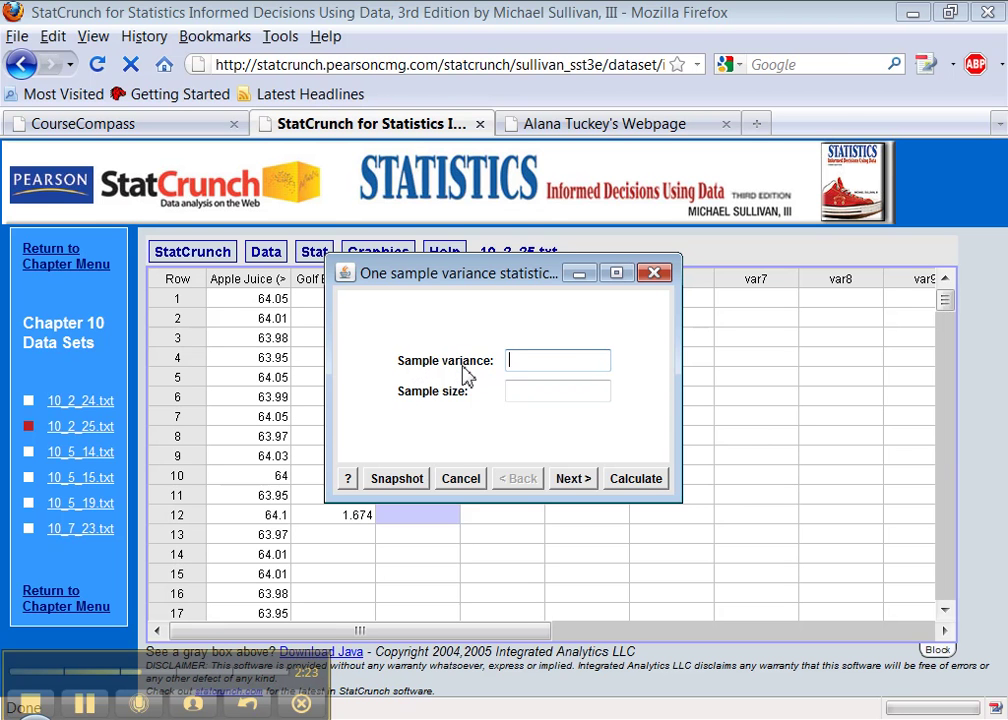
# - Switch back to the Excel workbook and calculate the sample variance in C4 with =B4^2
pyautogui.click(635, 715)
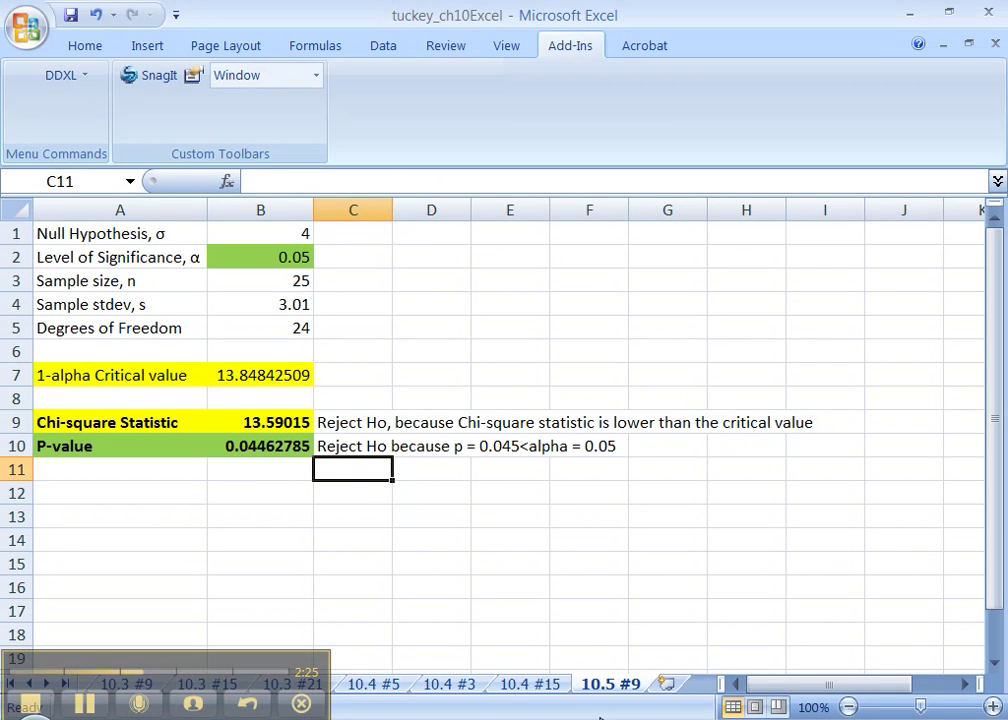
pyautogui.click(360, 305)
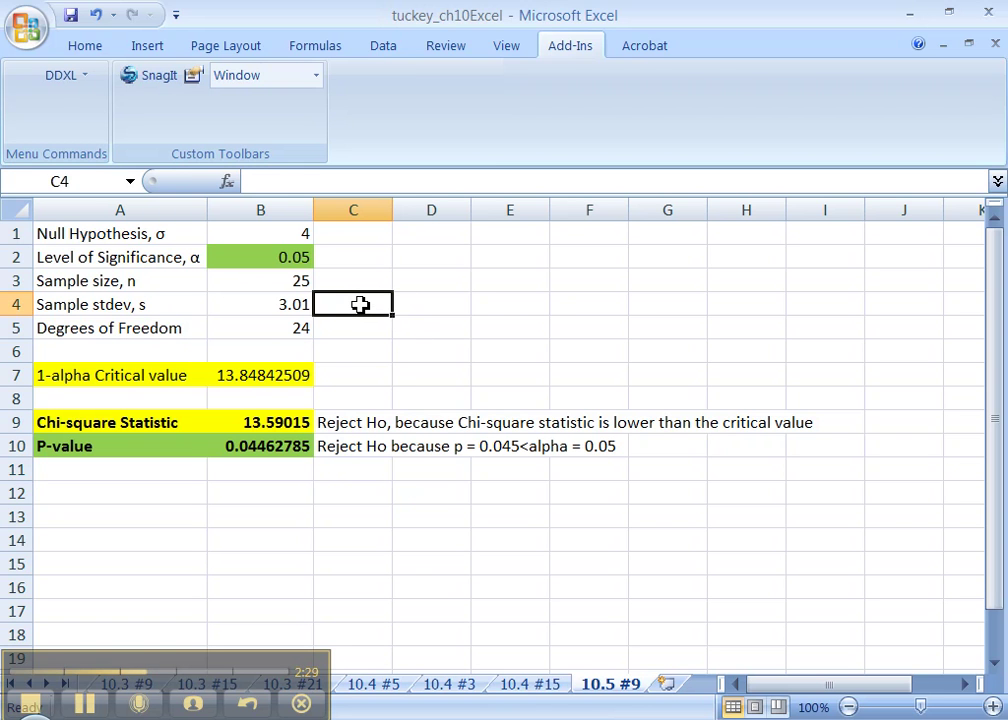
pyautogui.write('=')
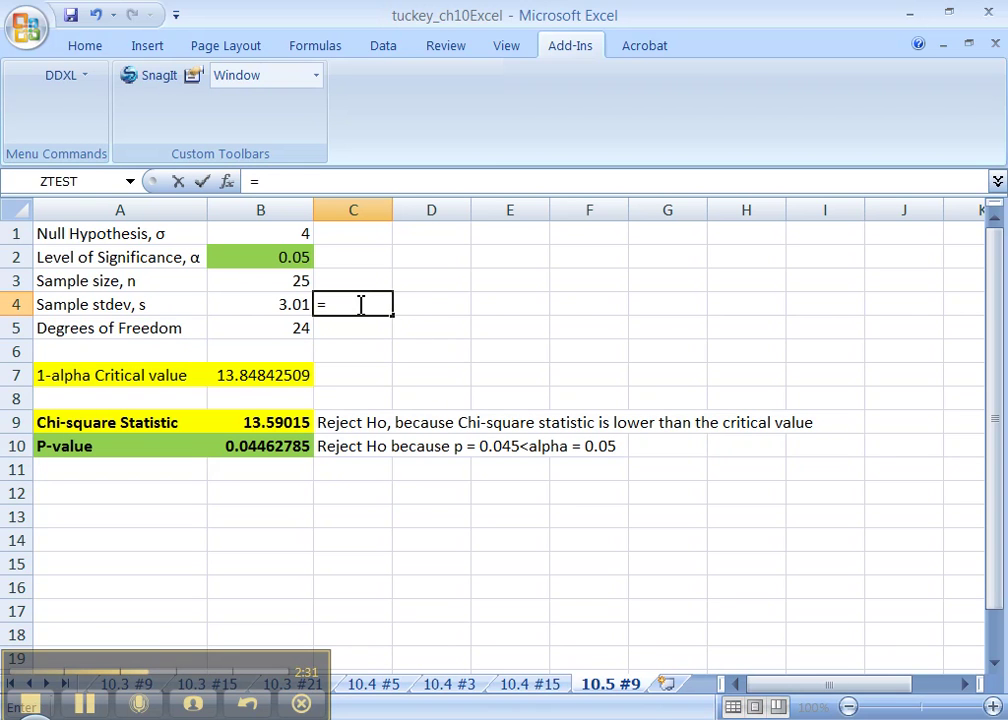
pyautogui.click(265, 301)
pyautogui.write('&')
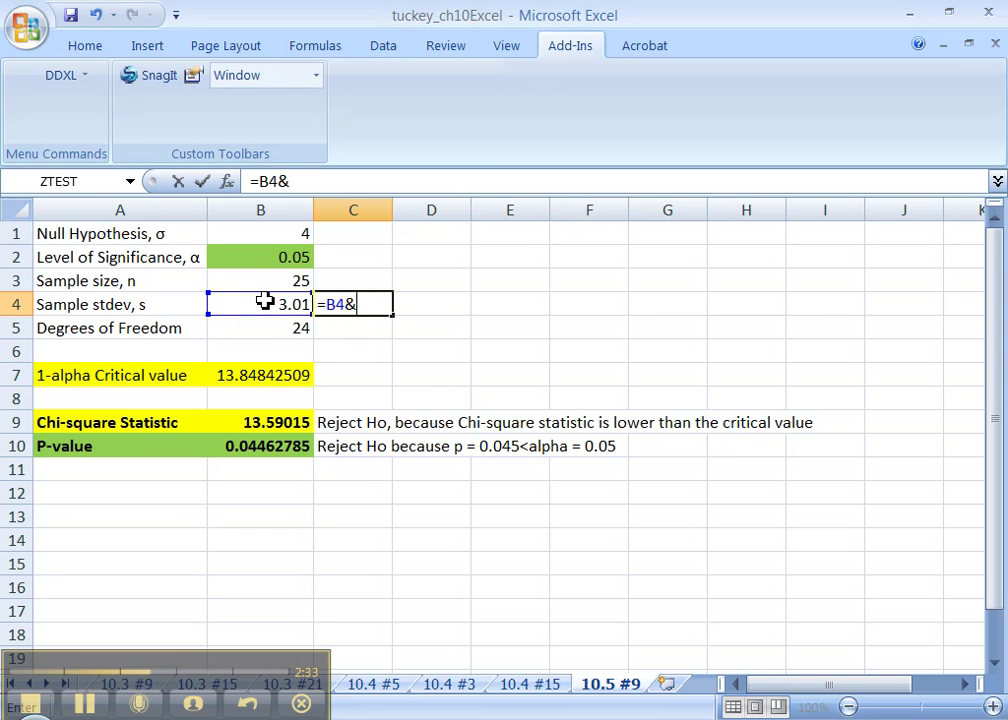
pyautogui.press('BackSpace')
pyautogui.write('^2')
pyautogui.press('Return')
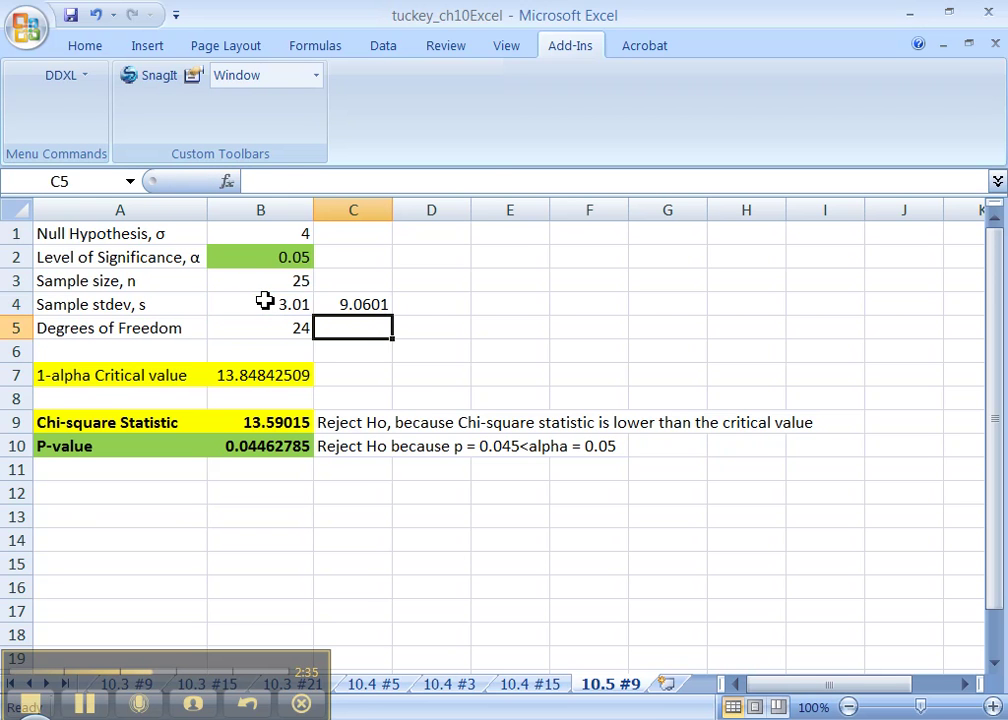
# - Label the squared value in C4 by entering "variance" in D4
pyautogui.click(432, 312)
pyautogui.write('var')
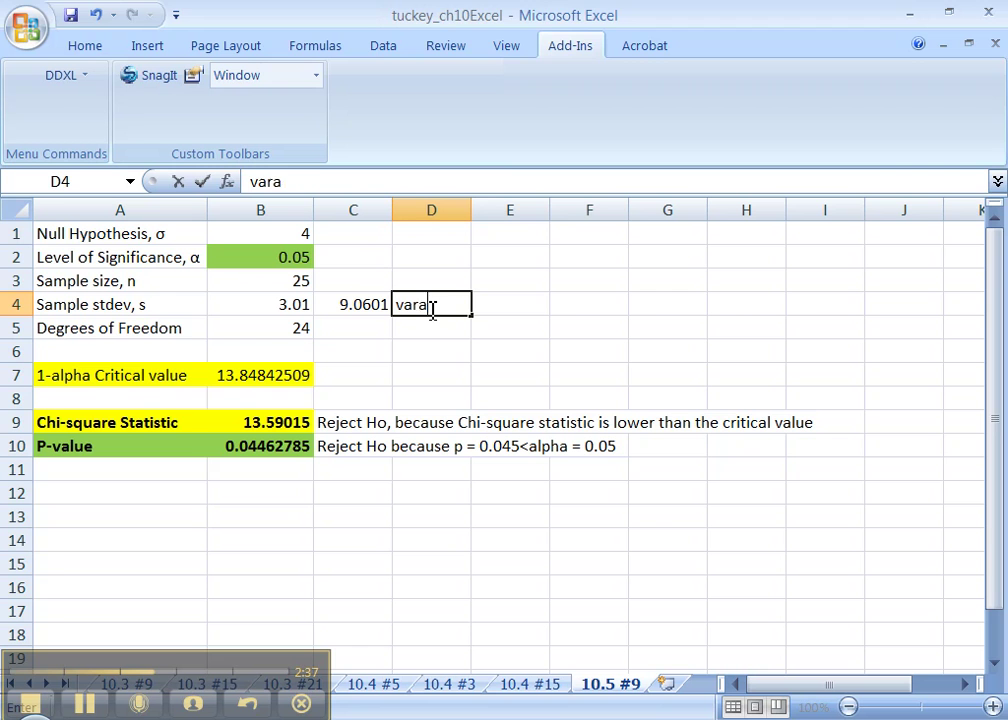
pyautogui.write('iance')
pyautogui.press('Return')
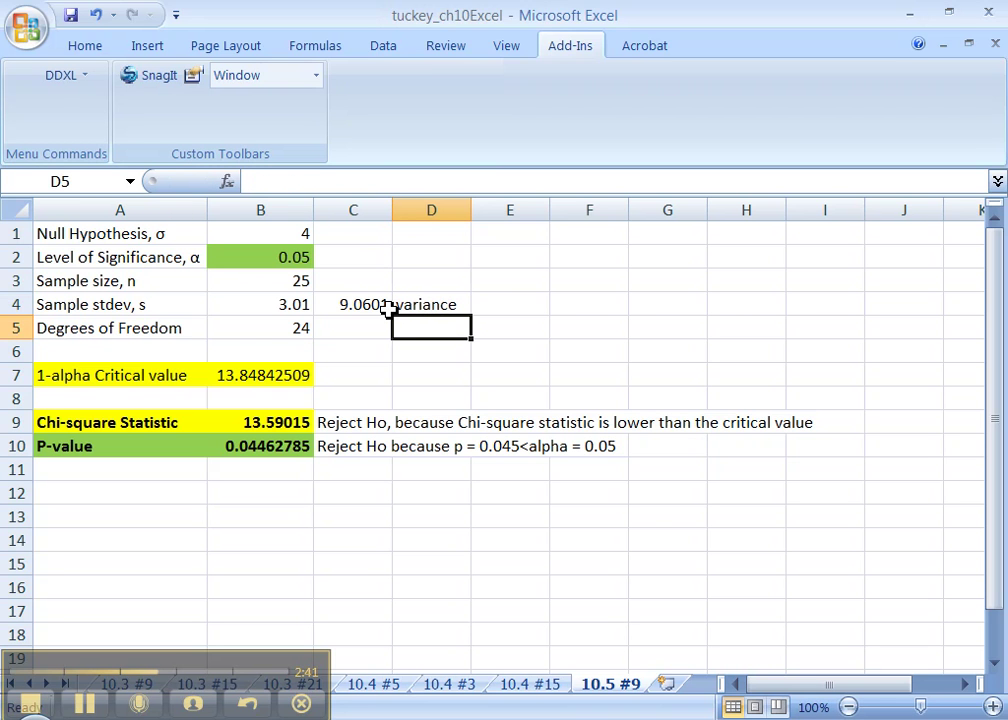
# - Insert a row above Degrees of Freedom and label its cell A5 "Sample variance, s^2"
pyautogui.click(22, 331)
pyautogui.rightClick(22, 331)
pyautogui.click(90, 456)
pyautogui.click(121, 327)
pyautogui.write('Sa')
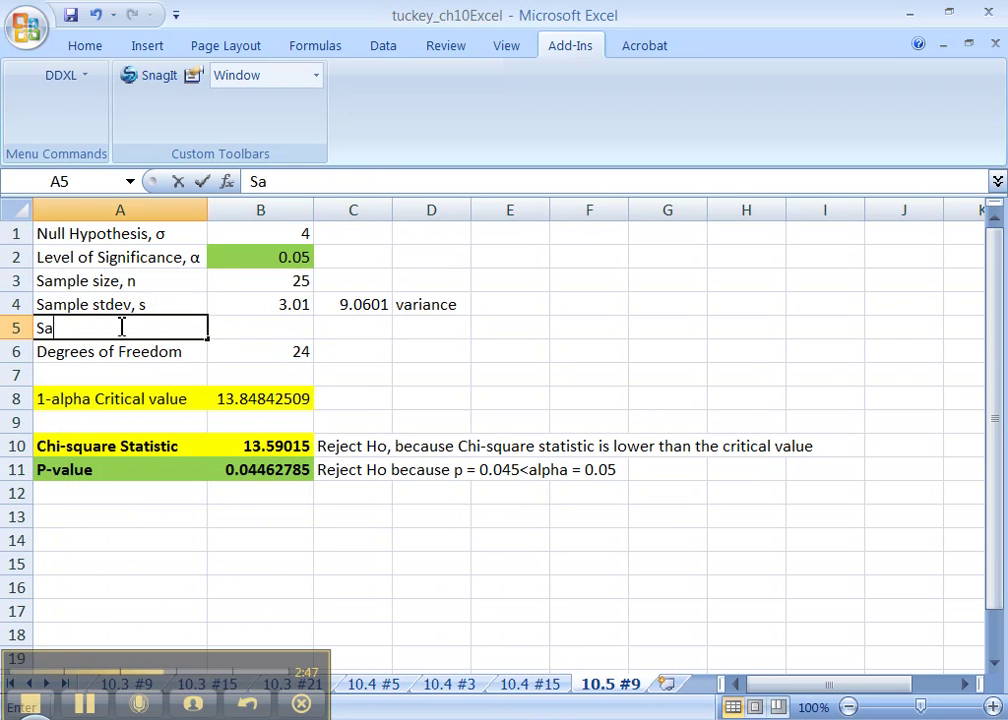
pyautogui.write('mple variance, s^2')
# - Calculate the sample variance in B5 with =B4^2 and clear the redundant variance entries in C4:D4
pyautogui.press('Tab')
pyautogui.write('=')
pyautogui.click(287, 305)
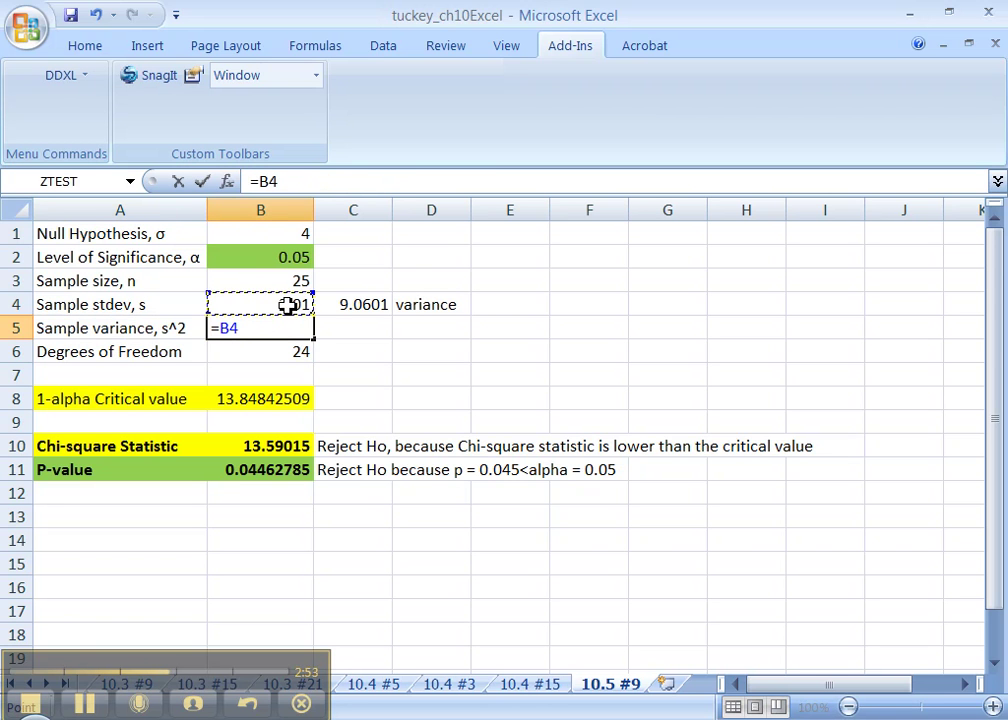
pyautogui.write('^2')
pyautogui.press('Return')
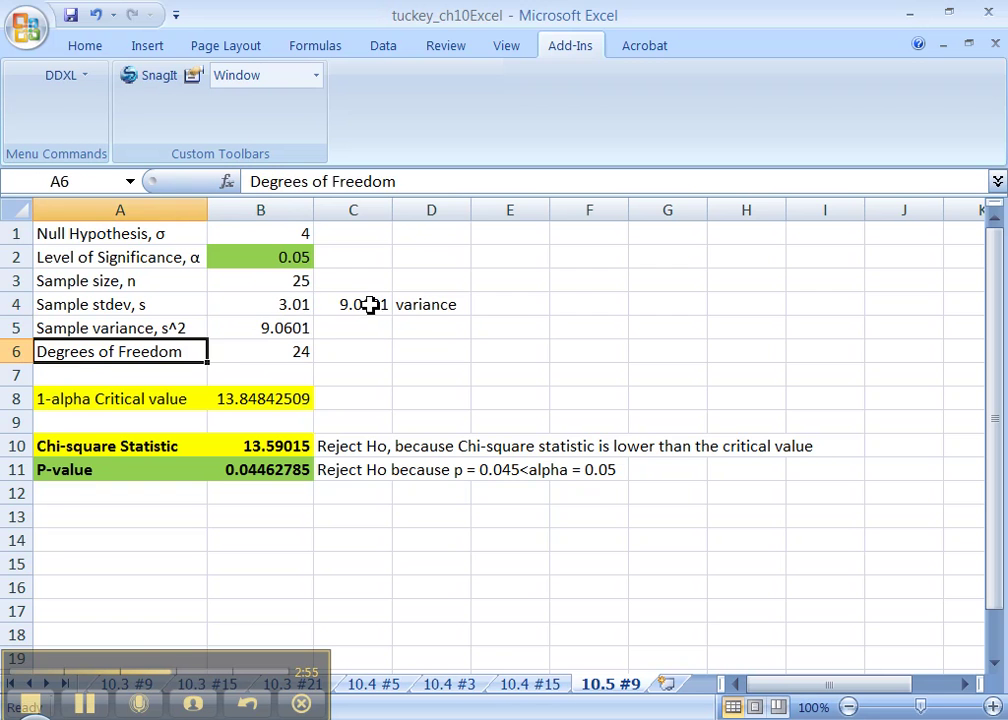
pyautogui.moveTo(369, 303); pyautogui.dragTo(416, 304)
pyautogui.press('Delete')
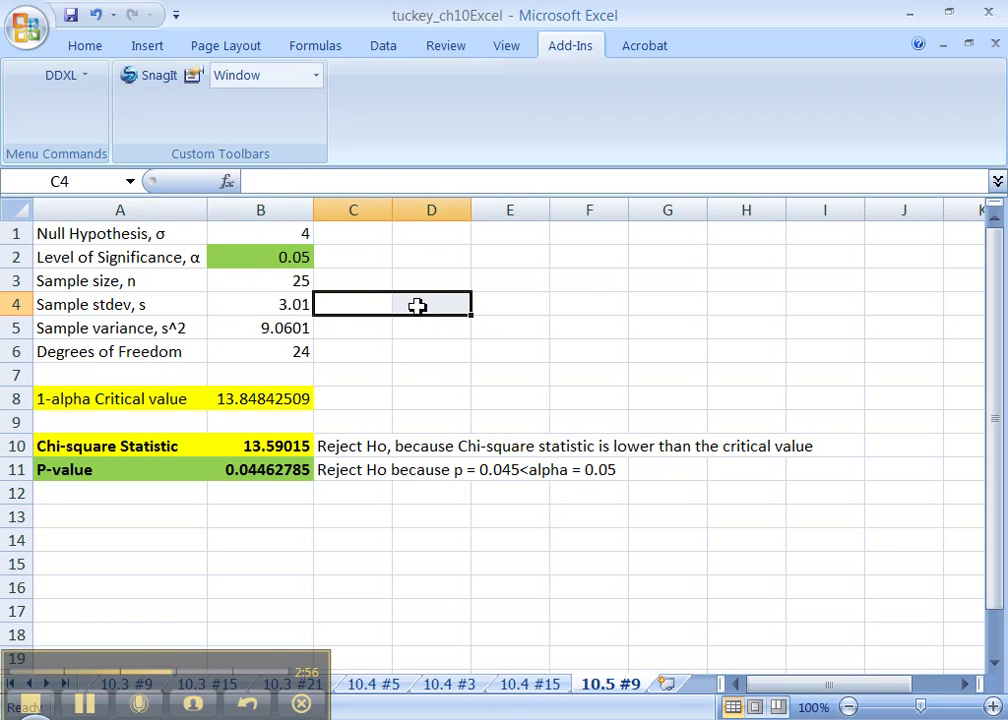
# - Switch to StatCrunch, enter sample variance 9.0601 and sample size 25, and advance to the hypothesis test settings
pyautogui.click(287, 308)
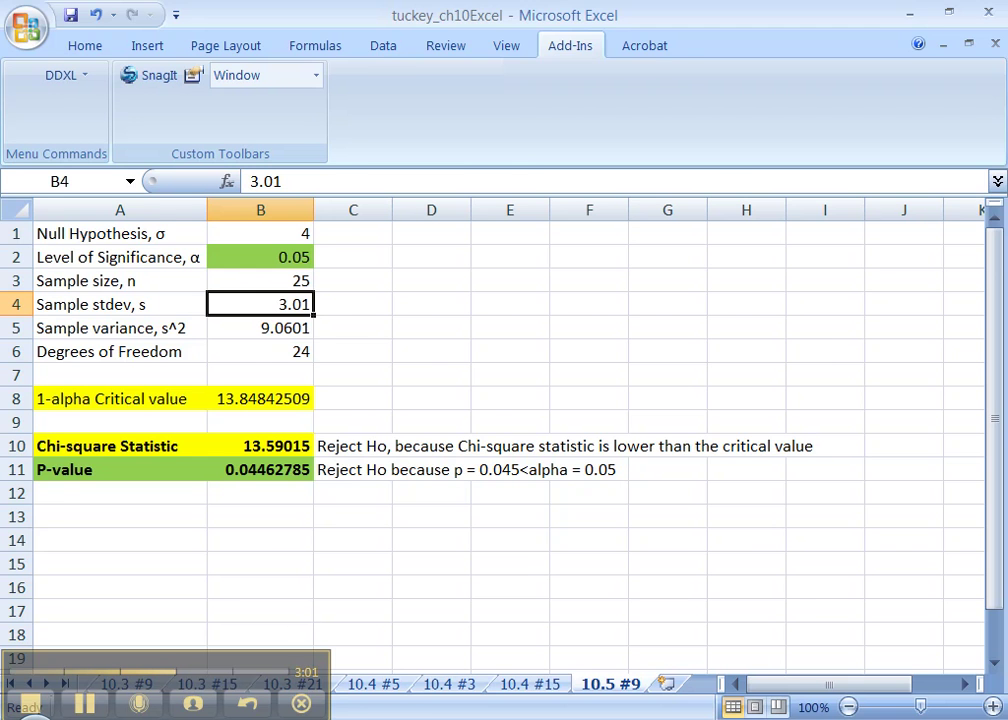
pyautogui.hotkey('alt', 'Tab')
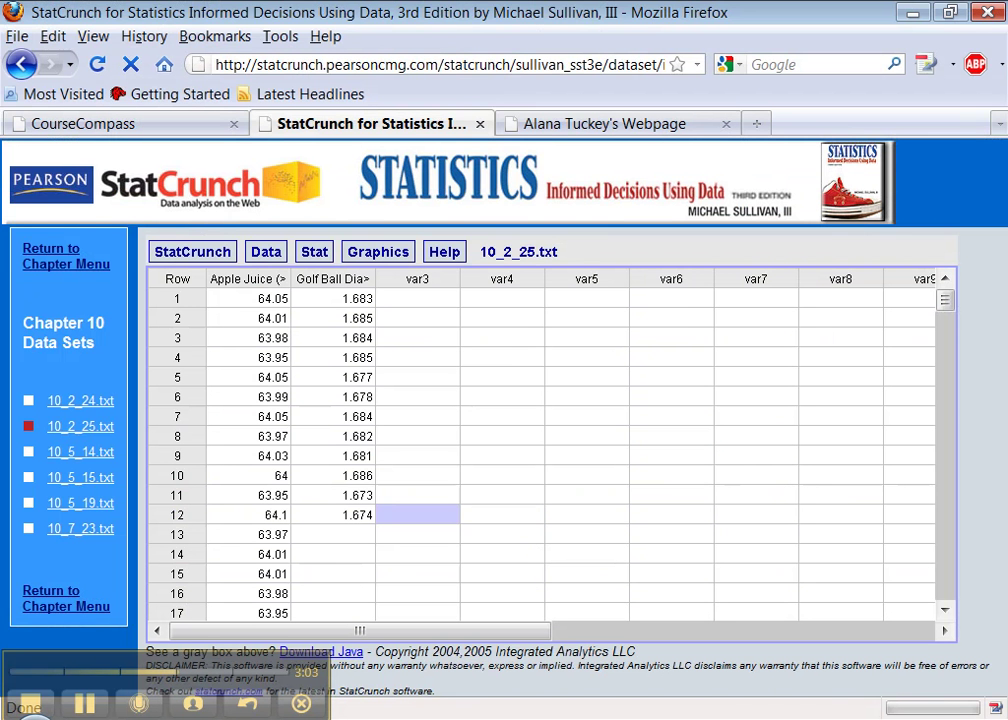
pyautogui.click(558, 357)
pyautogui.write('9.0601')
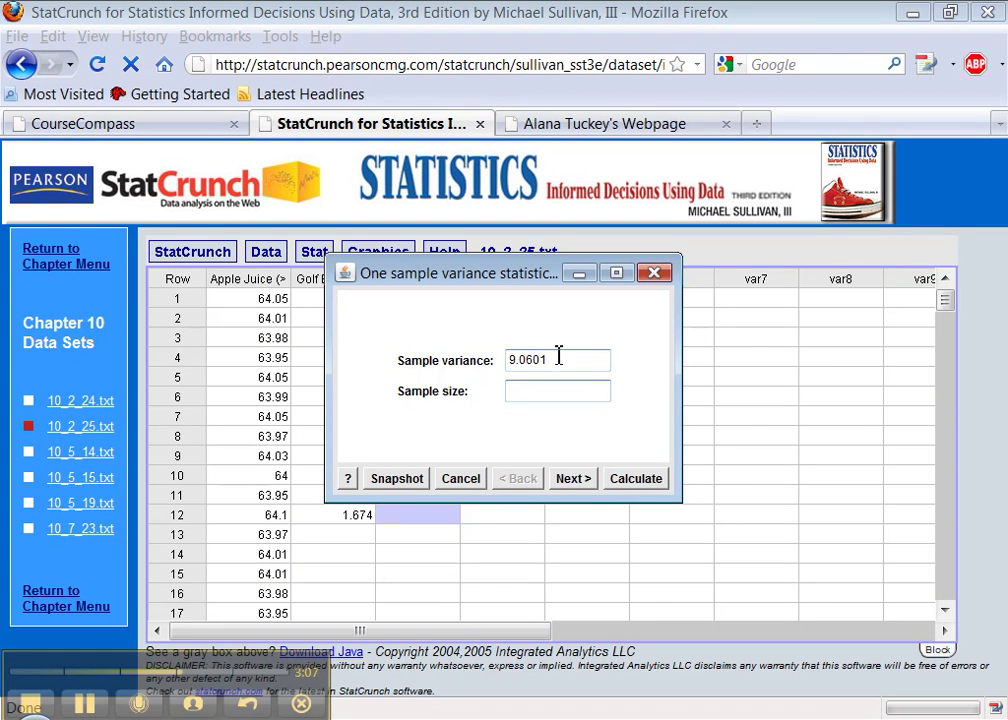
pyautogui.click(584, 482)
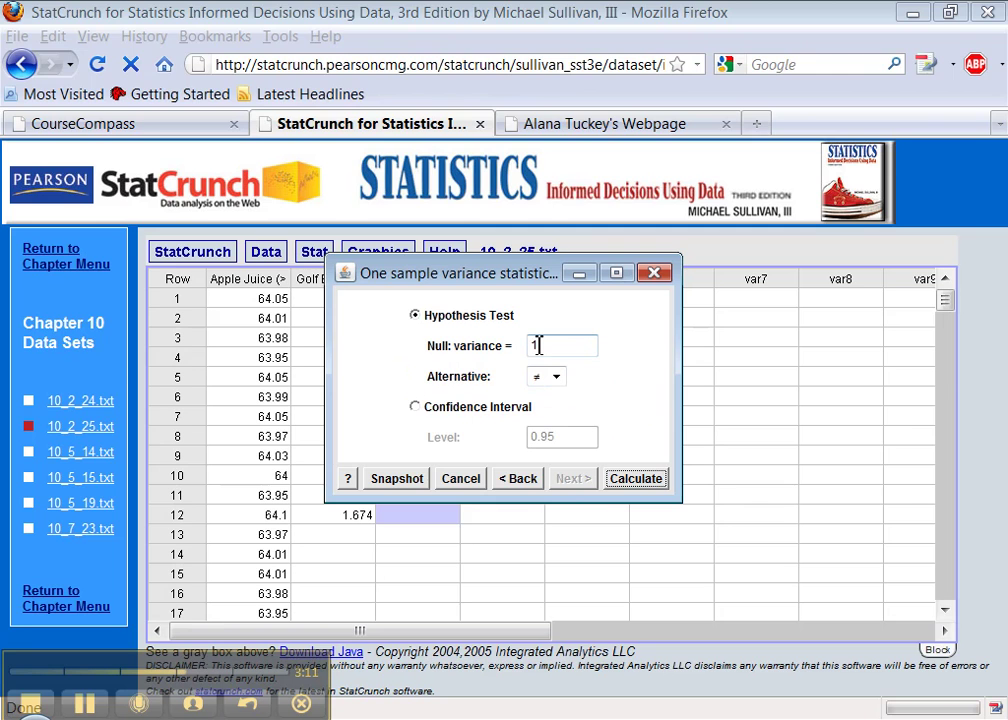
# - With the Excel workbook behind the StatCrunch dialog, set the null variance to 16 with alternative < and calculate the test
pyautogui.hotkey('alt', 'Tab')
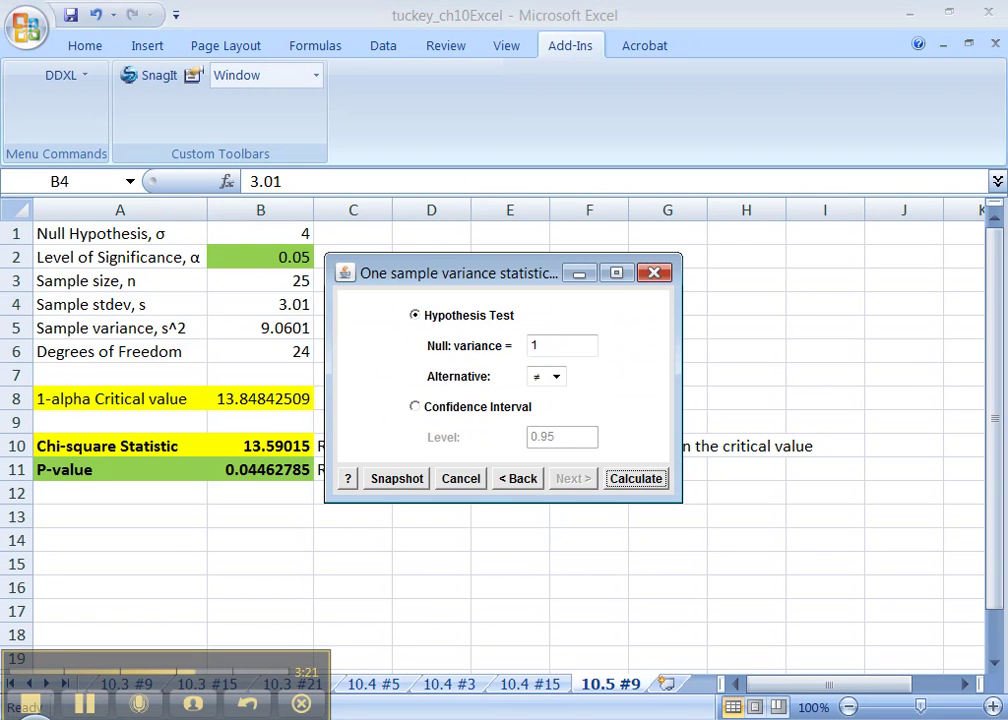
pyautogui.click(551, 344)
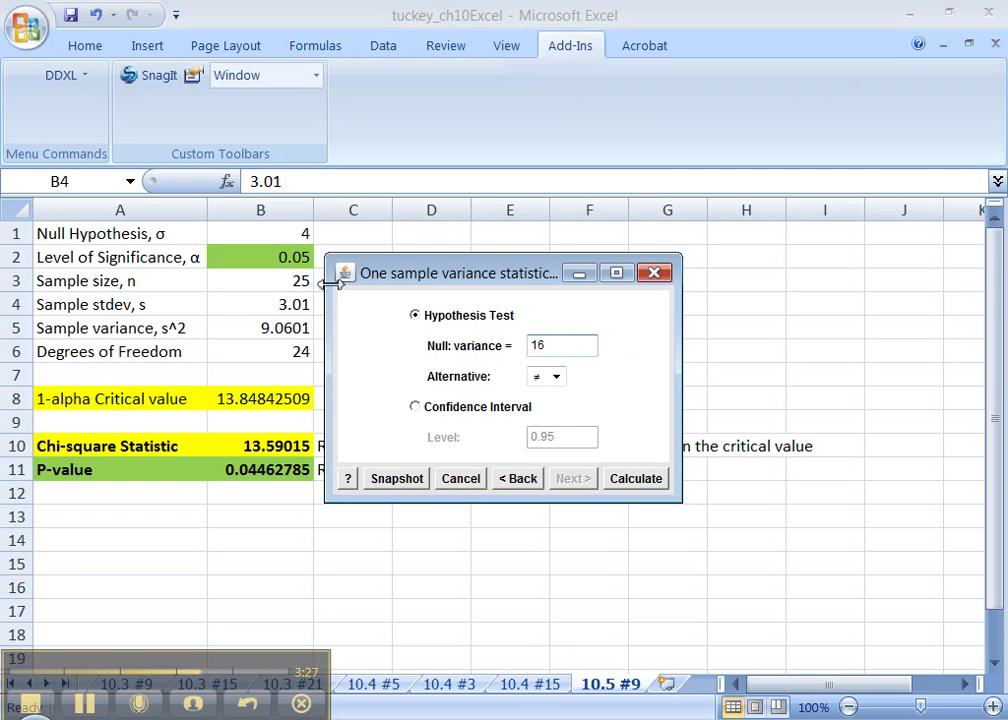
pyautogui.click(557, 378)
pyautogui.click(551, 410)
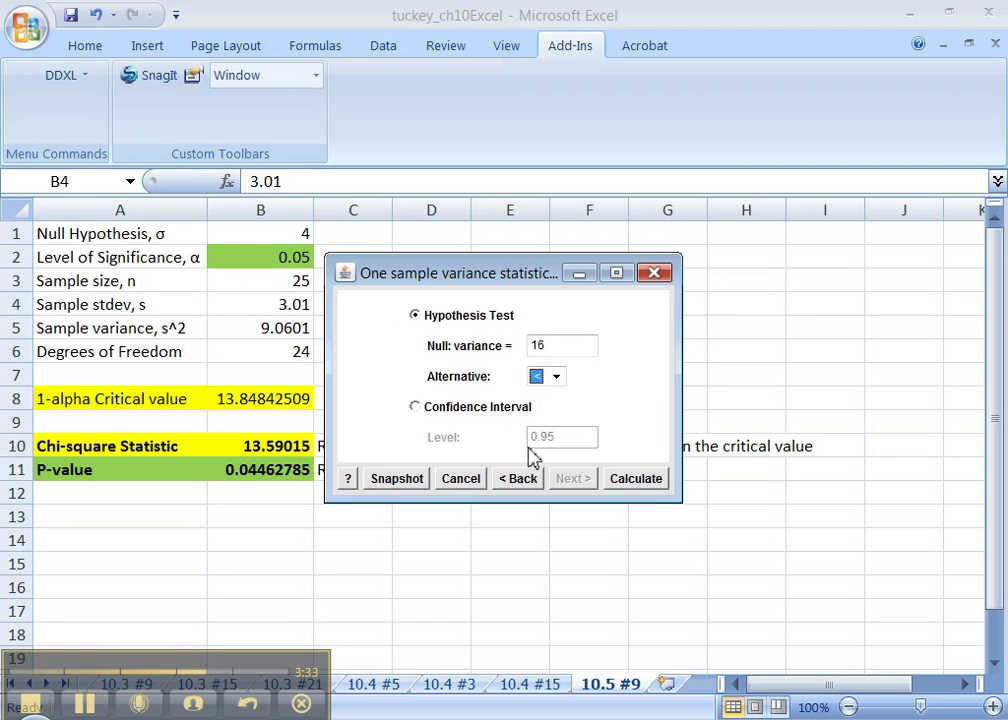
pyautogui.click(639, 479)
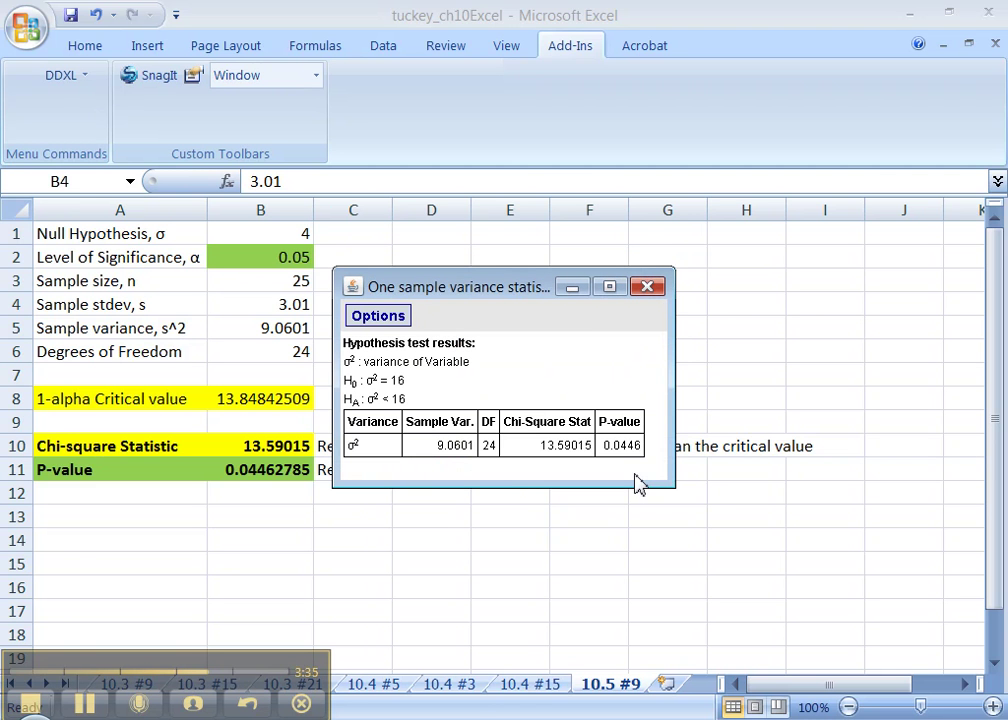
# - Copy the StatCrunch hypothesis test results and paste them into the Excel worksheet starting at A13
pyautogui.moveTo(500, 288); pyautogui.dragTo(512, 245)
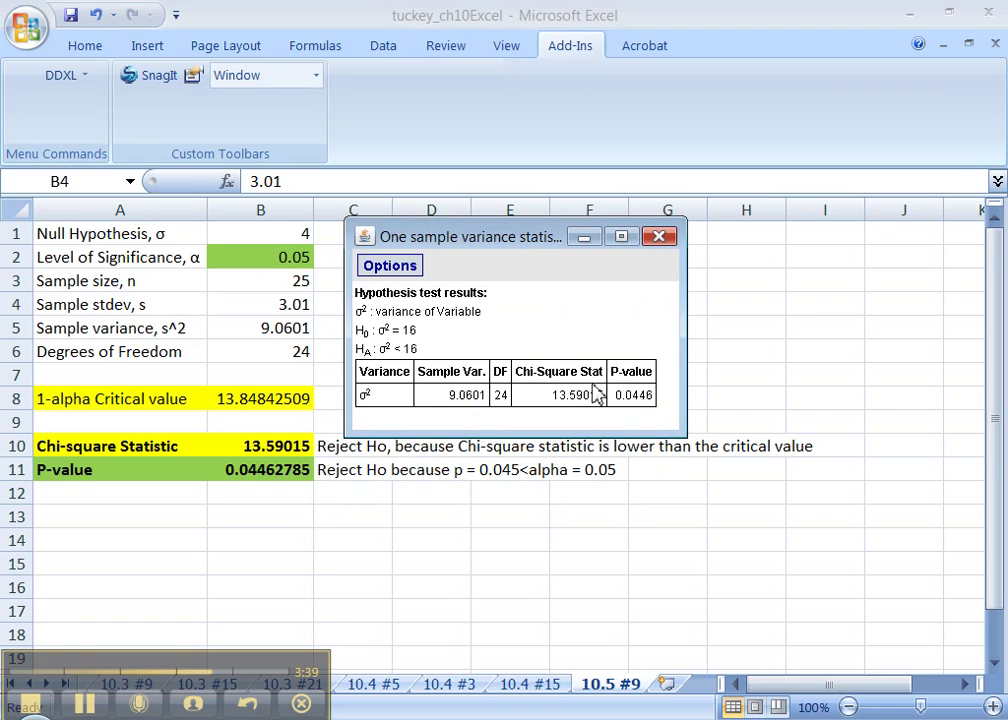
pyautogui.click(405, 268)
pyautogui.click(409, 333)
pyautogui.click(130, 528)
pyautogui.hotkey('ctrl', 'v')
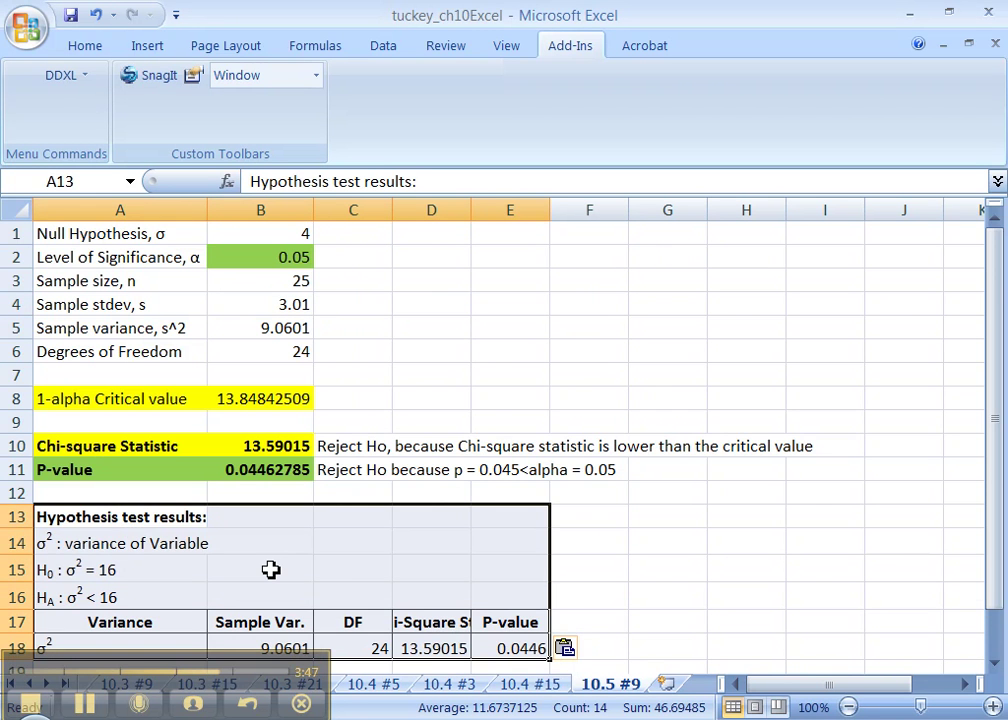
# - Widen column D to fit the Chi-Square Stat heading and deselect the pasted results
pyautogui.scroll(-2, 270, 569)
pyautogui.scroll(2, 270, 576)
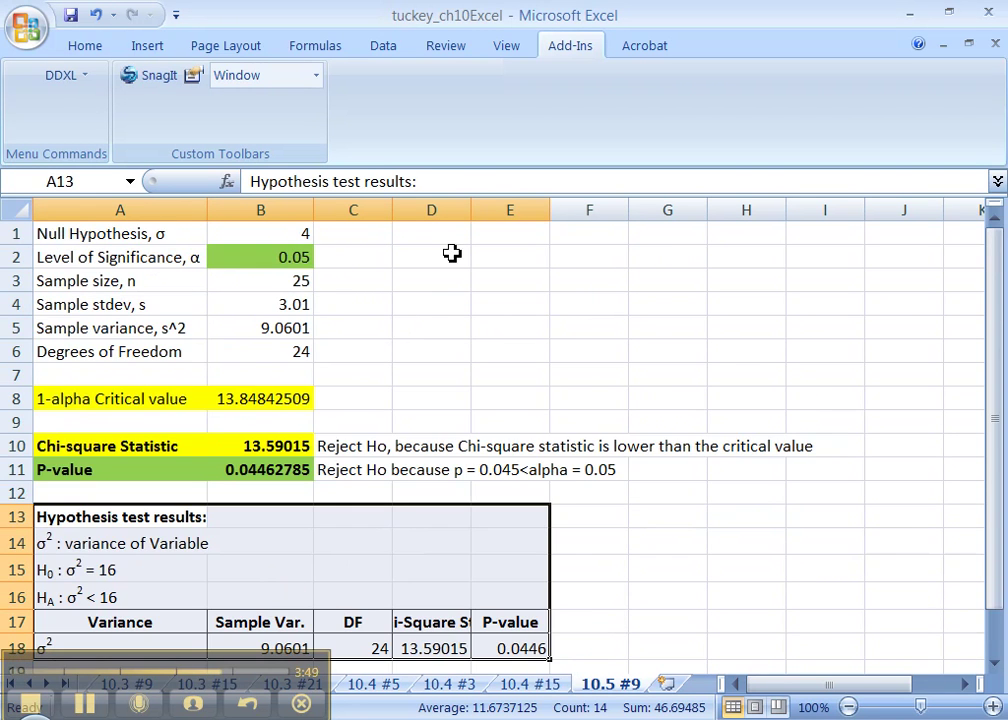
pyautogui.moveTo(475, 205); pyautogui.dragTo(518, 205)
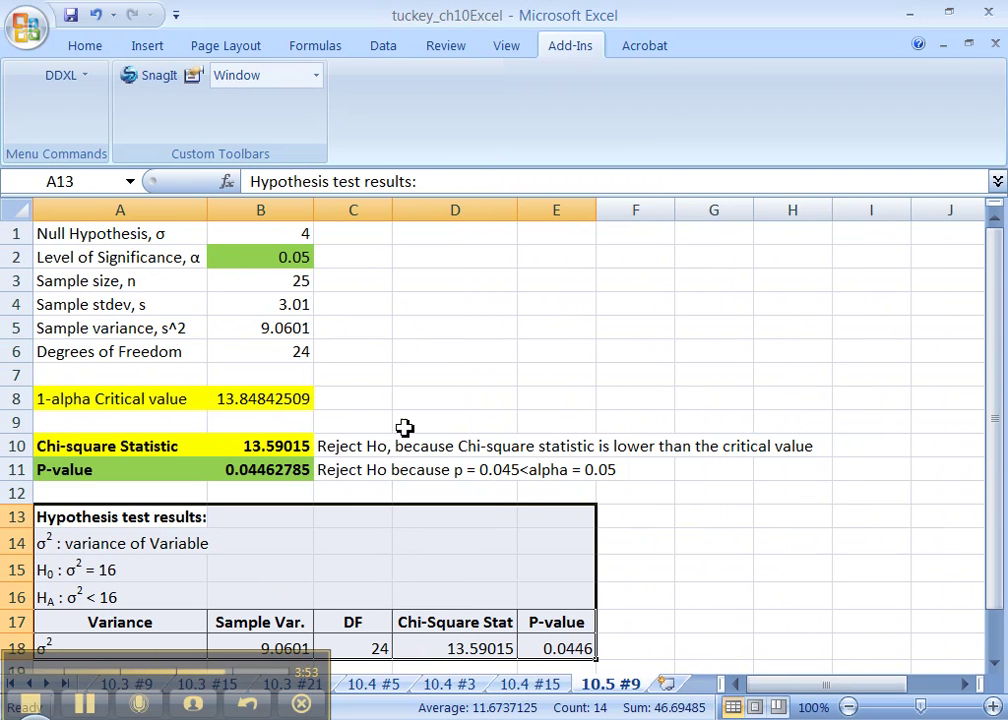
pyautogui.click(268, 602)
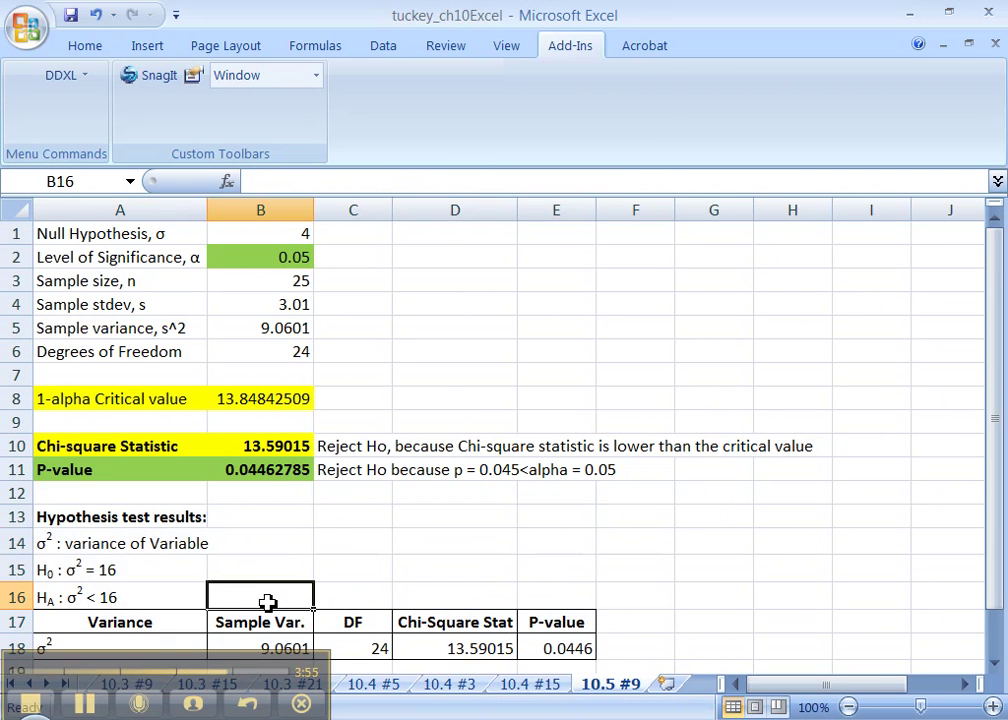